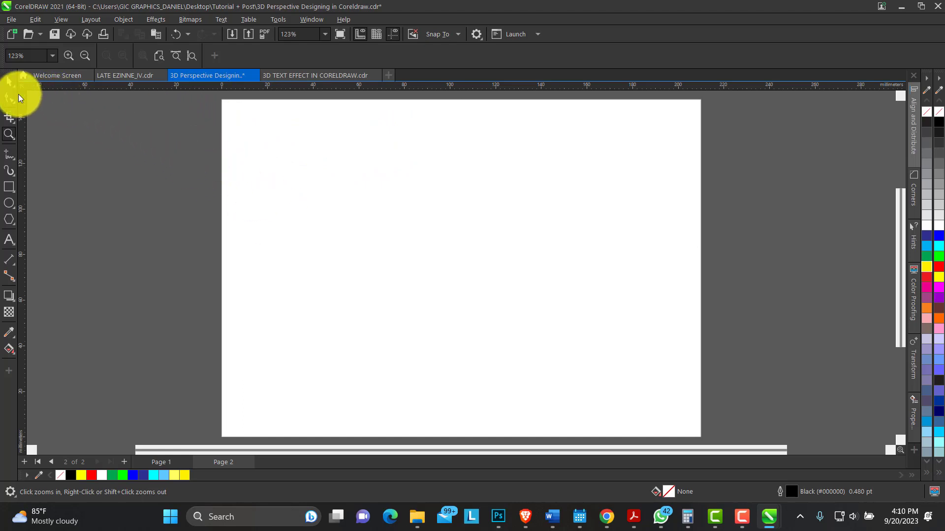
Step: Draw a rectangle about 80 mm wide and 50 mm high near the middle of the page
click(9, 81)
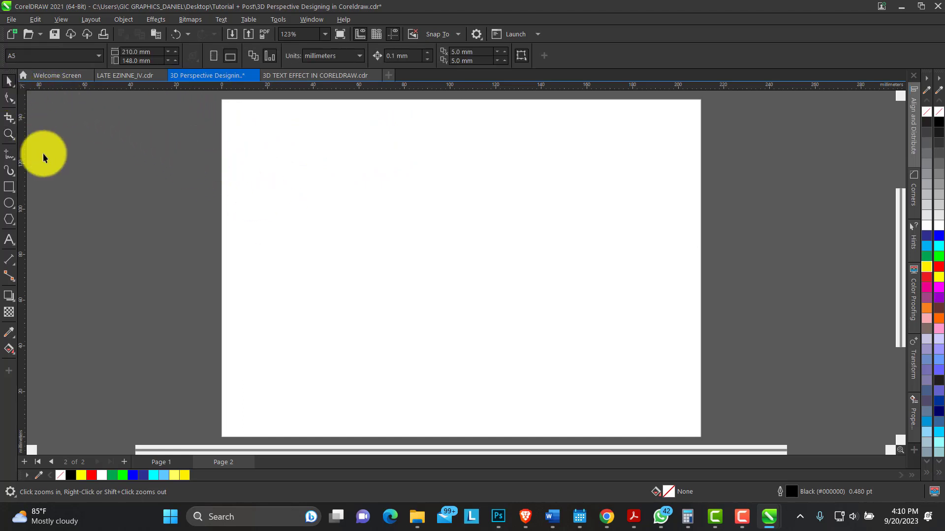
click(14, 191)
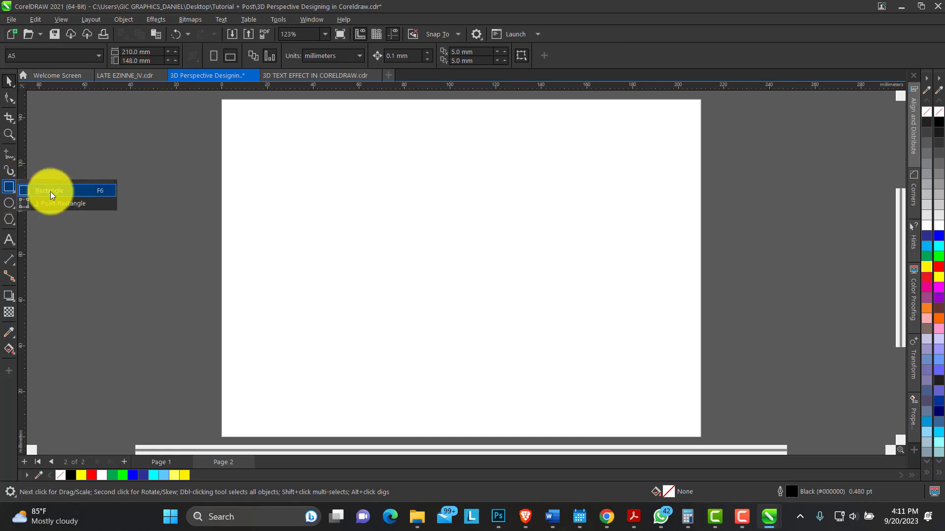
click(51, 191)
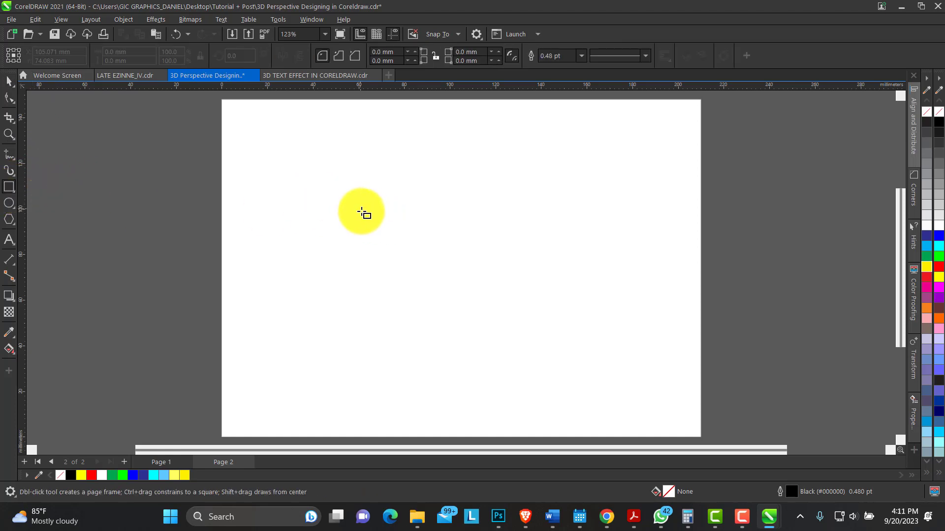
drag(361, 211, 542, 321)
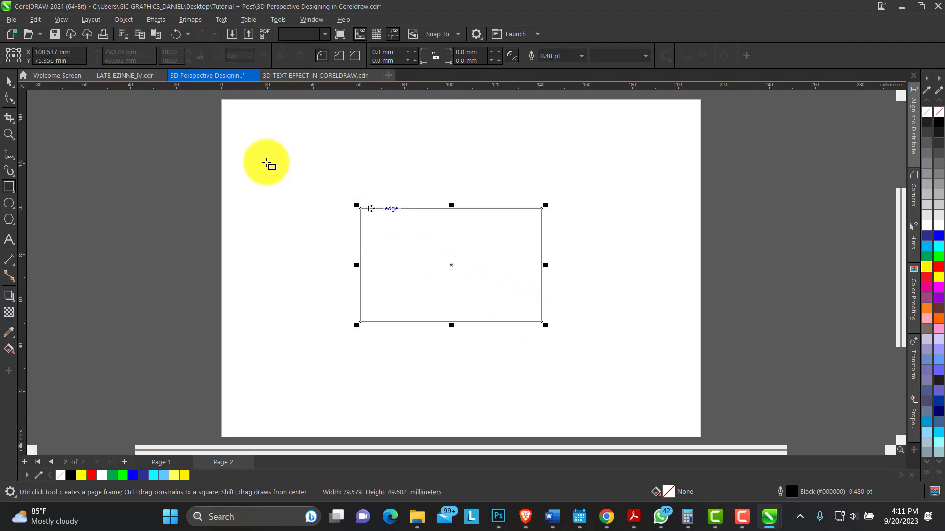
Step: Set the rectangle's size to 100 mm wide and 50 mm high
click(11, 84)
click(130, 52)
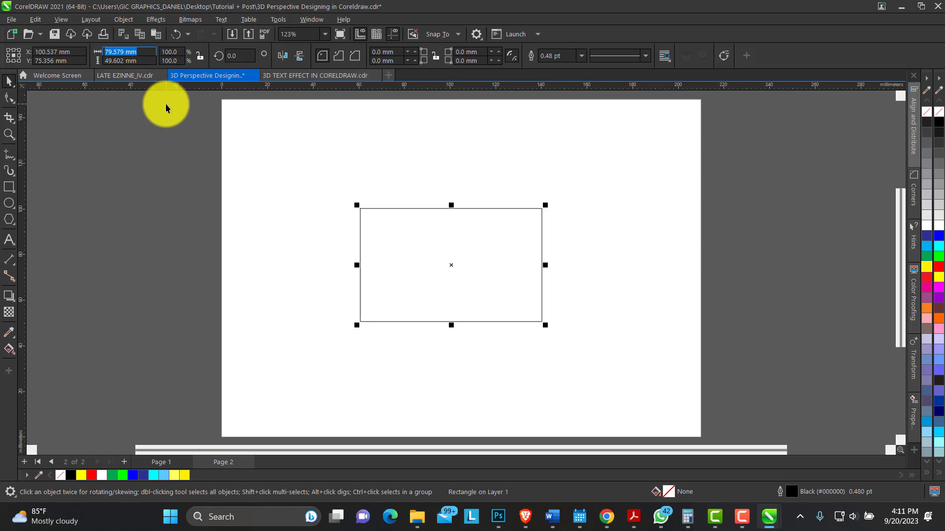
text(100)
key(Tab)
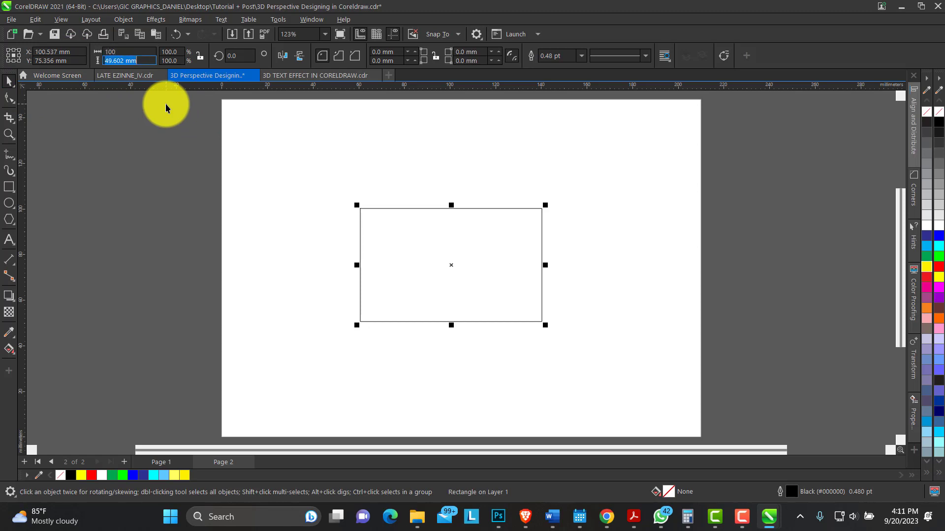
text(50)
key(Return)
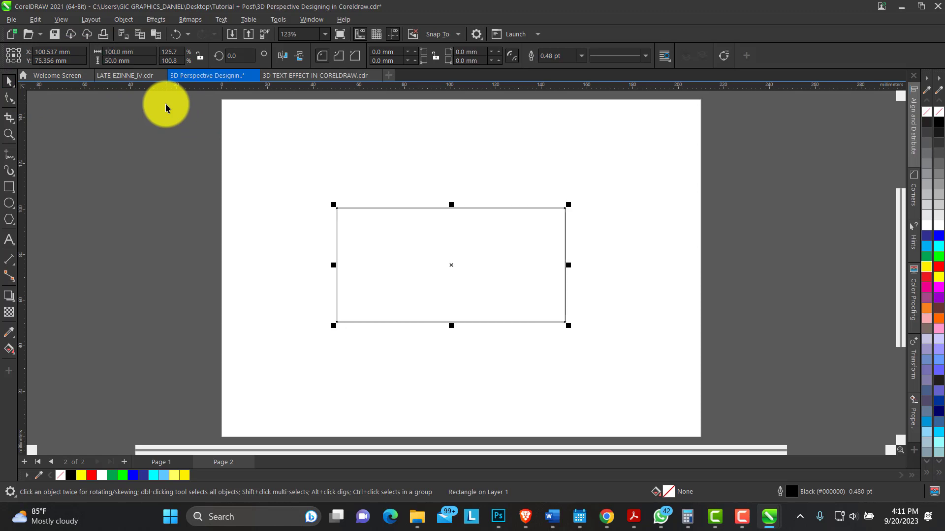
Step: Draw a second rectangle about 107 mm wide across the middle of the first and set its height to 25 mm
click(9, 187)
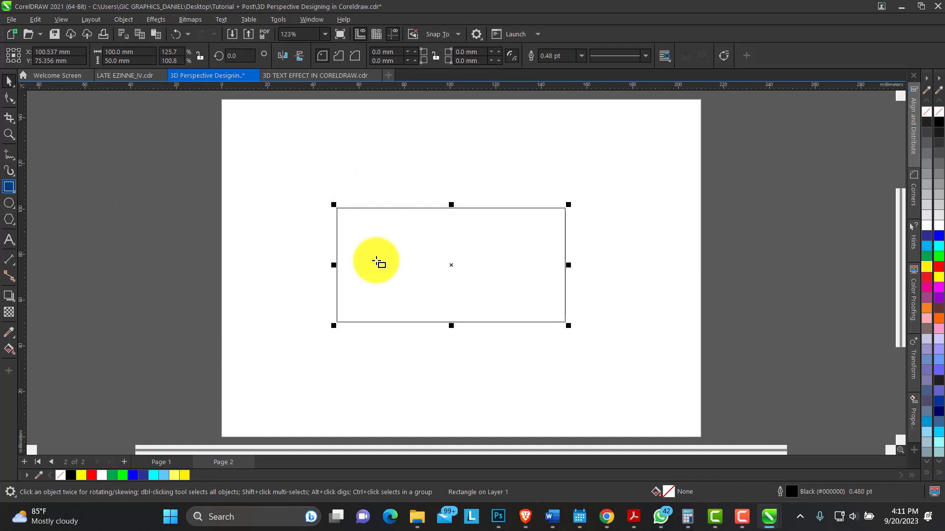
drag(331, 246, 573, 289)
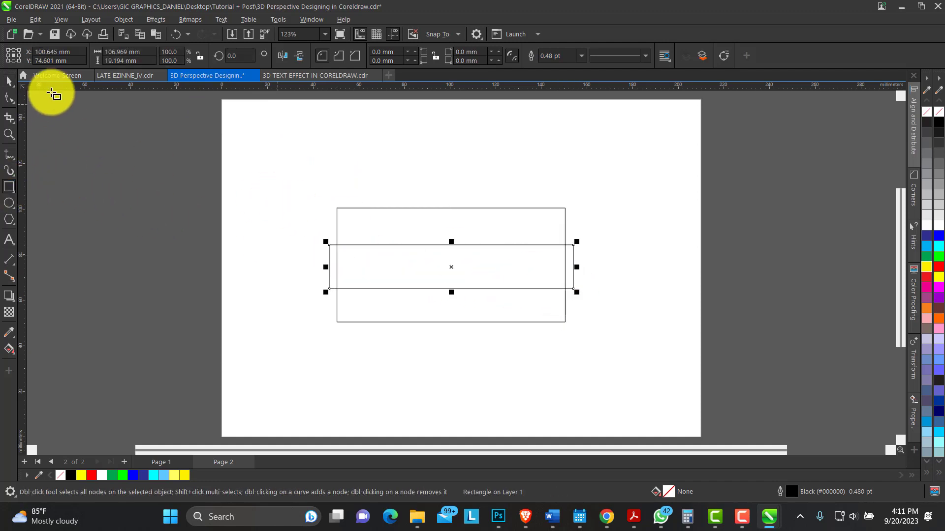
click(122, 61)
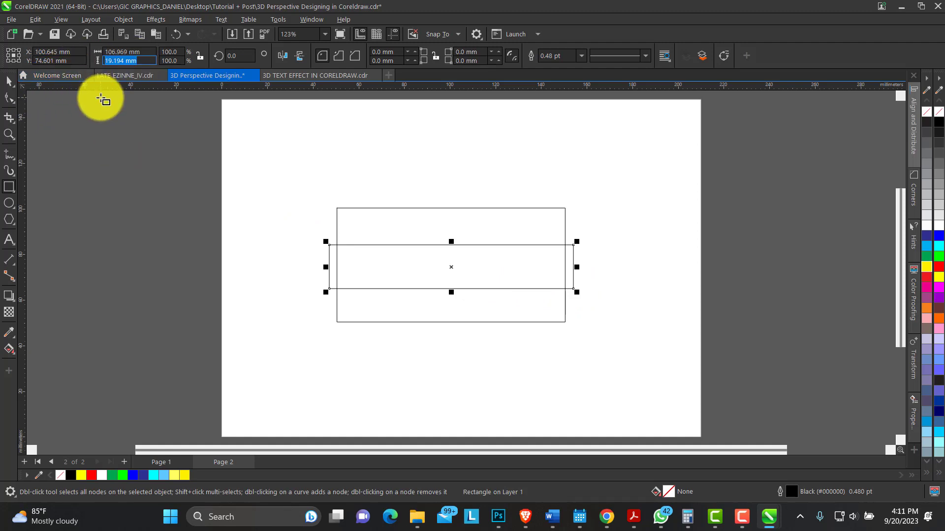
text(25)
key(Return)
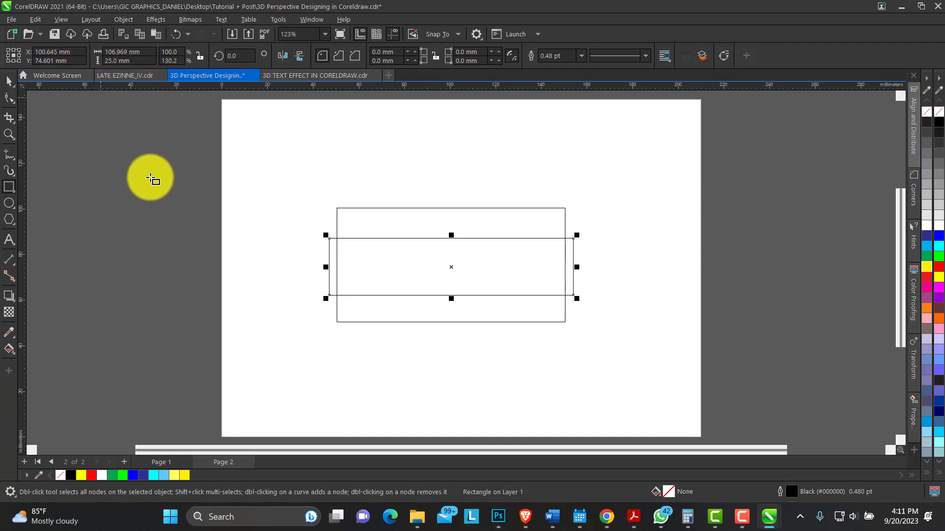
Step: Centre the 25 mm high rectangle on the 50 mm high one, both horizontally and vertically
click(9, 81)
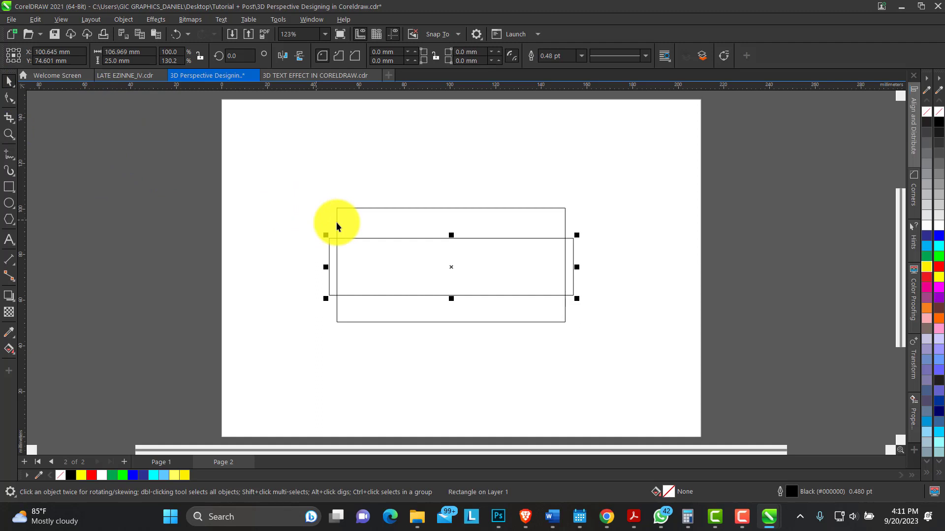
shift+click(373, 221)
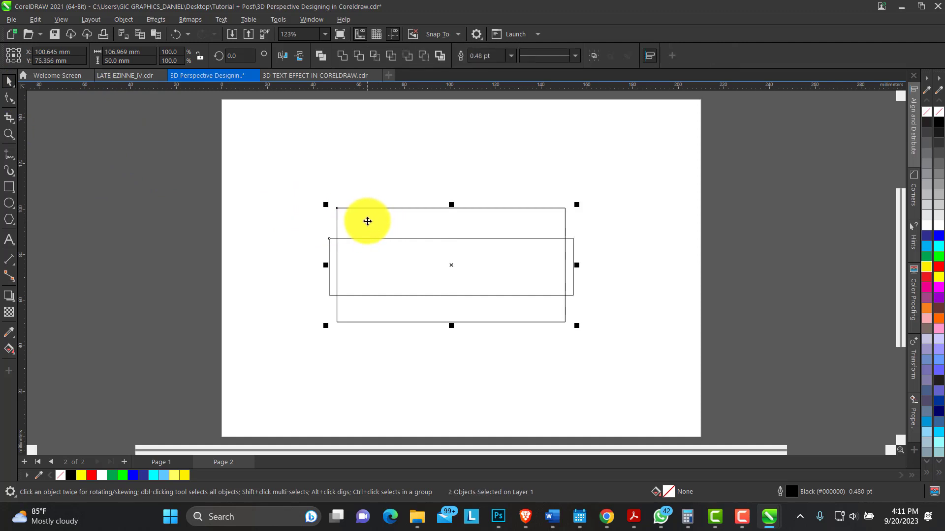
click(347, 250)
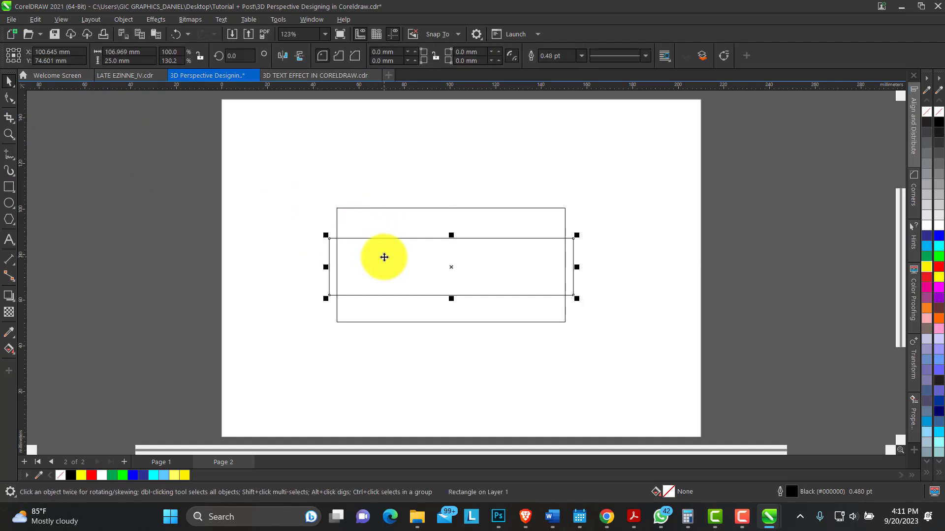
shift+click(391, 222)
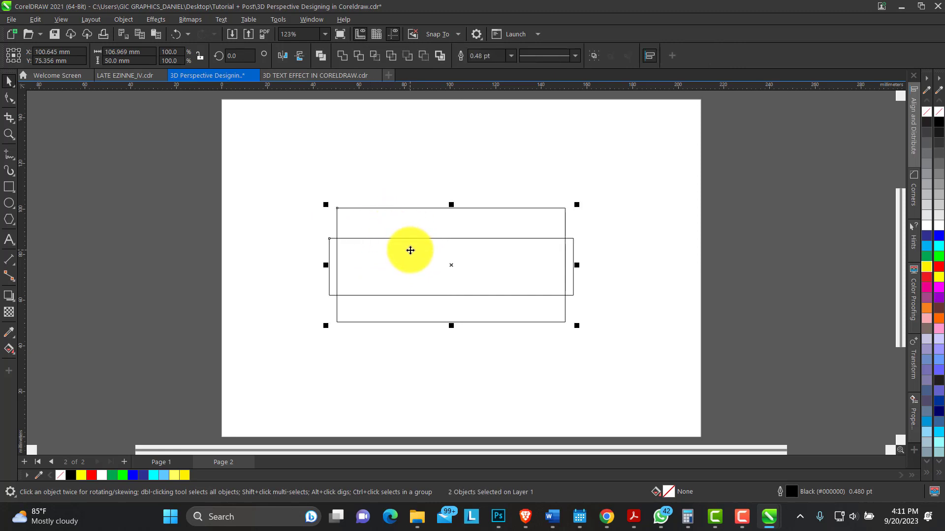
key(c)
key(e)
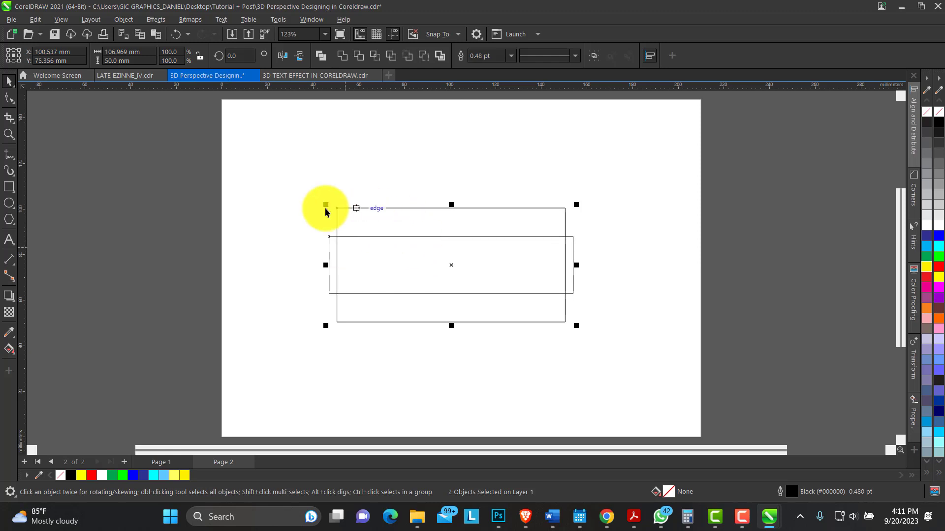
Step: Give the taller rectangle an outline width of 8.0 pt
click(8, 134)
drag(310, 194, 595, 337)
click(9, 80)
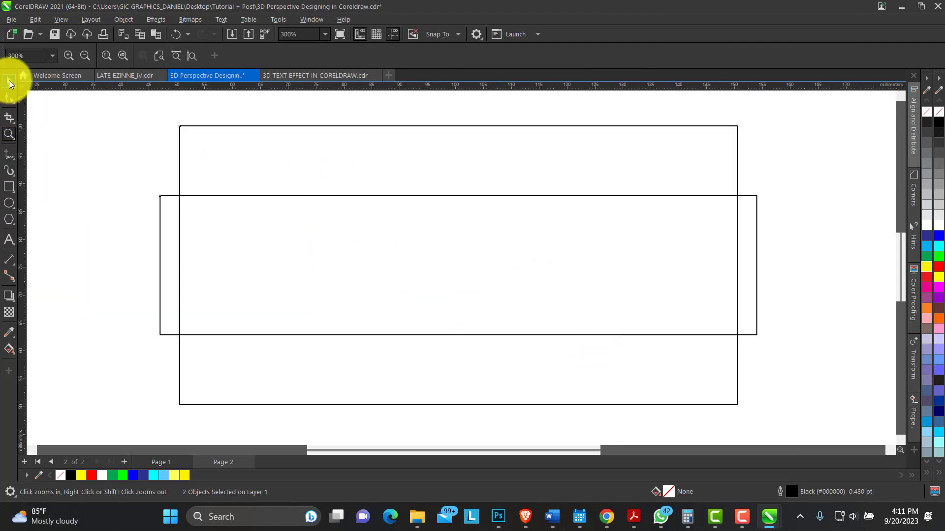
click(147, 144)
click(232, 127)
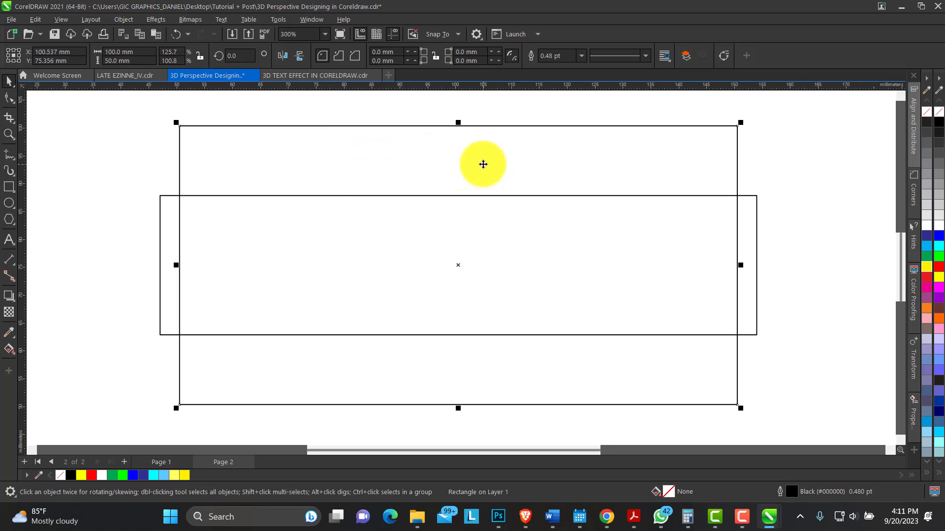
click(579, 56)
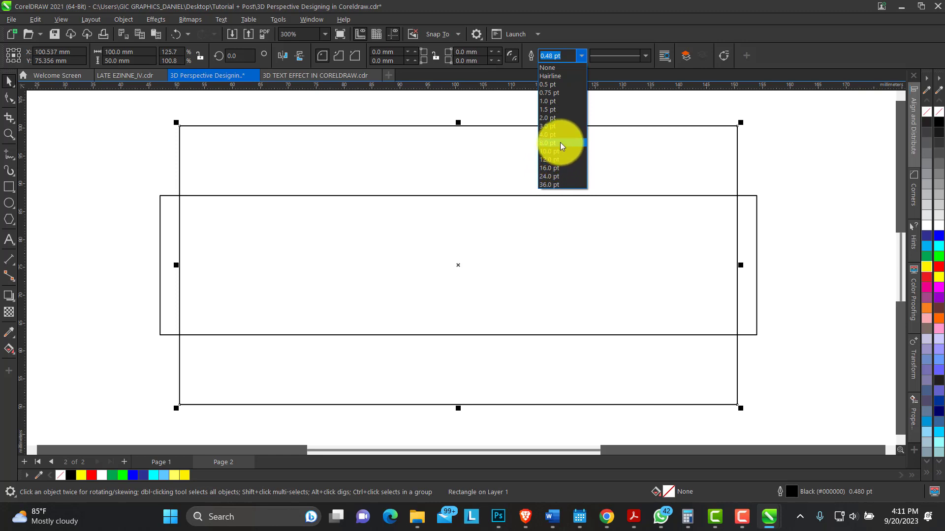
click(560, 143)
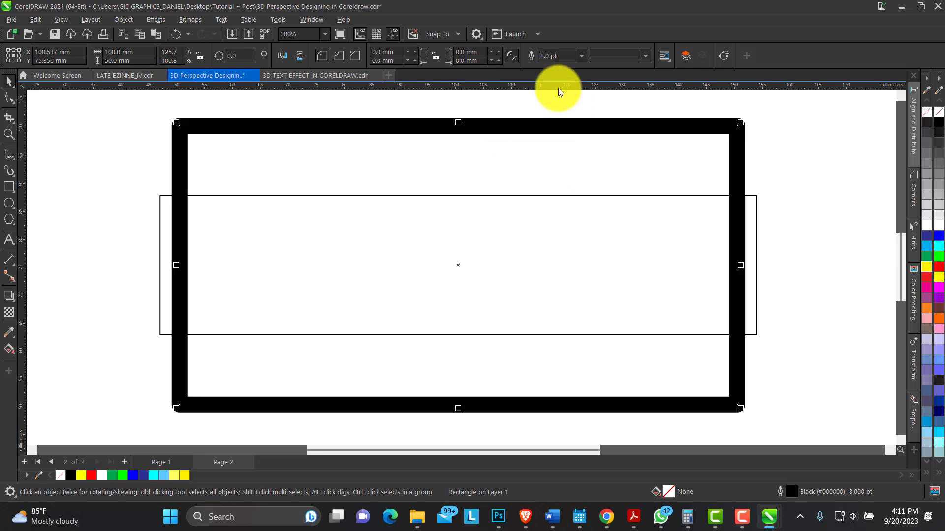
click(581, 56)
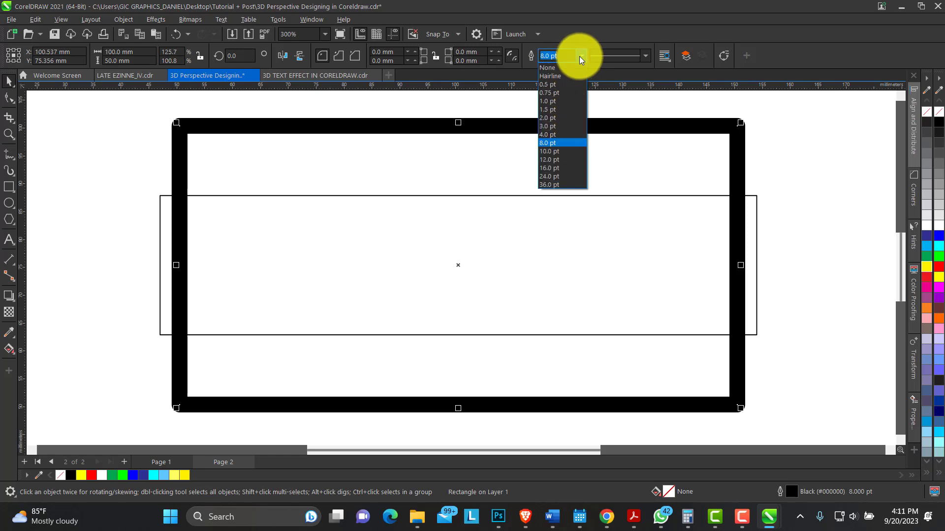
click(559, 143)
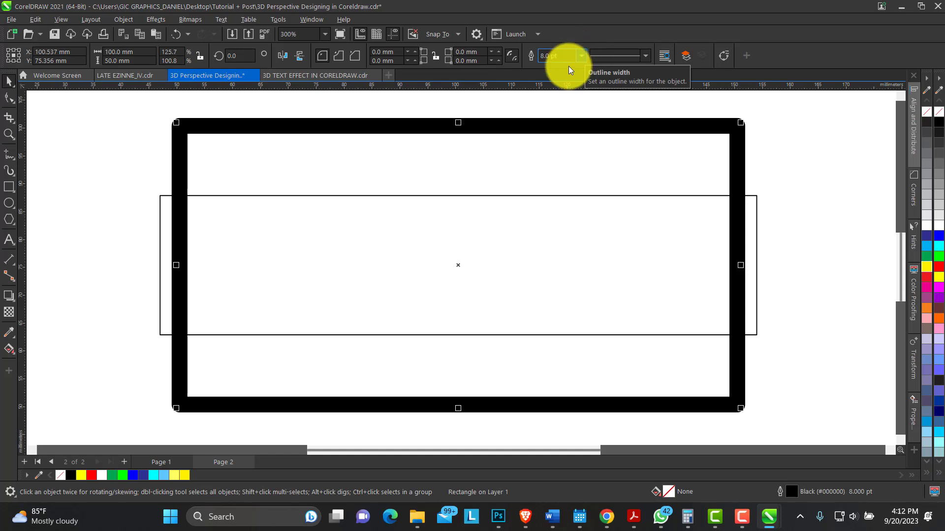
Step: Set the thick rectangle's outline corners to mitered in the Outline Pen settings
key(F12)
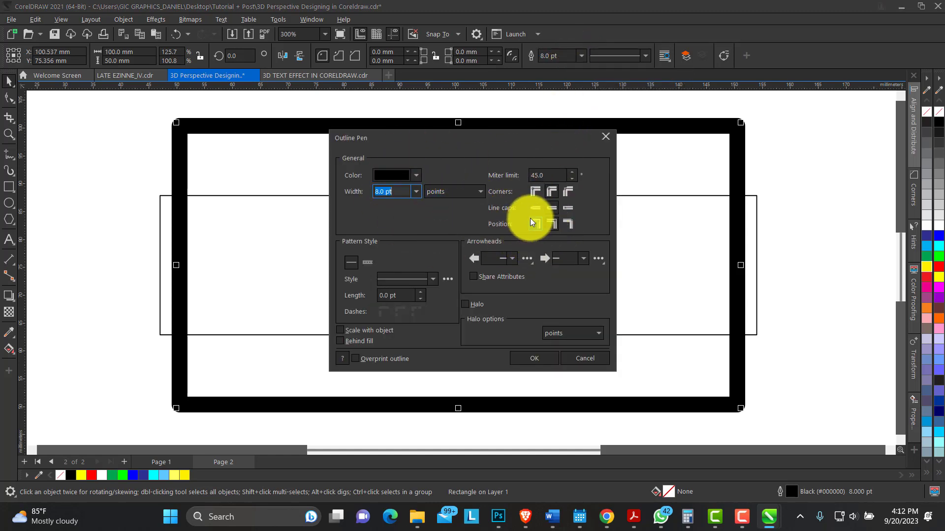
click(535, 192)
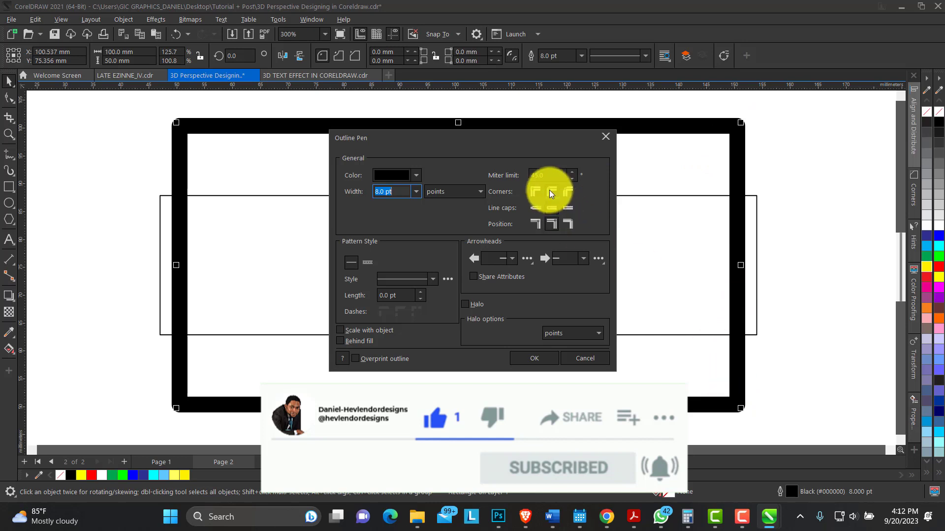
click(534, 191)
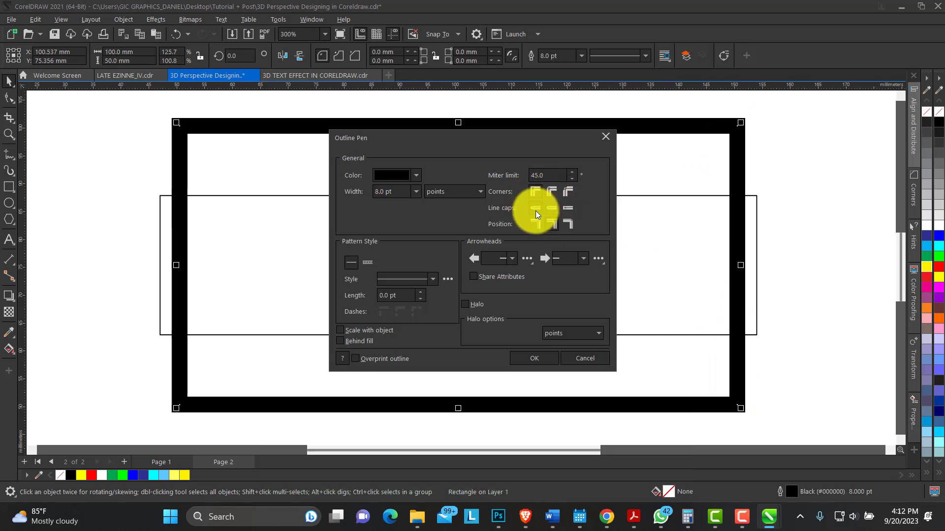
click(535, 358)
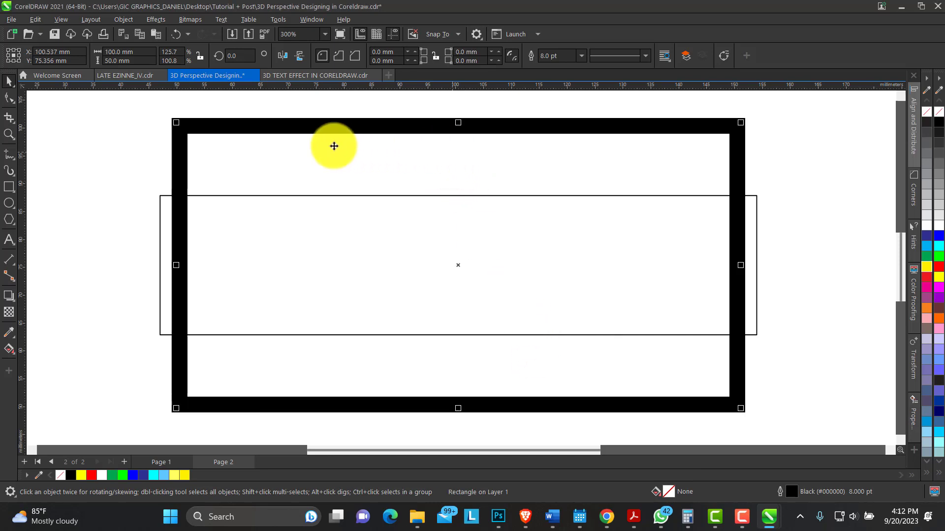
Step: Convert the thick-outlined rectangle to curves
click(146, 143)
click(213, 129)
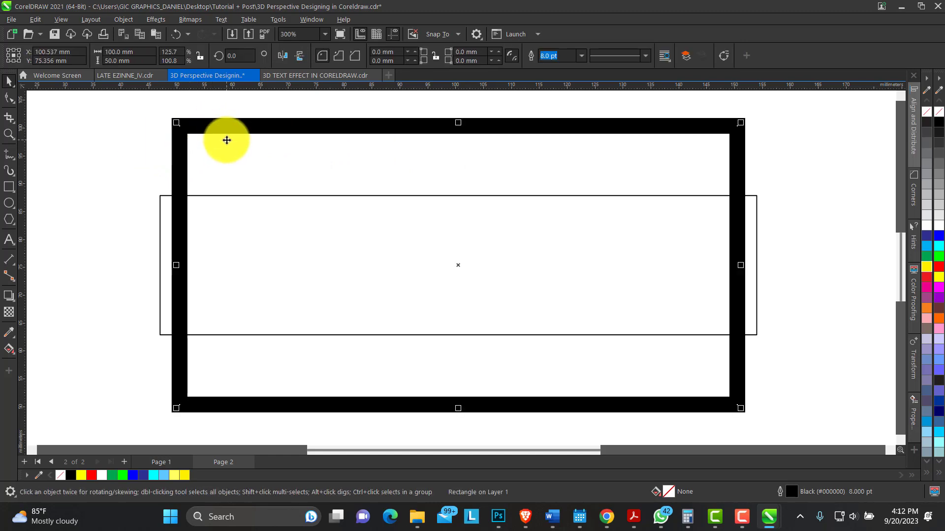
right_click(203, 123)
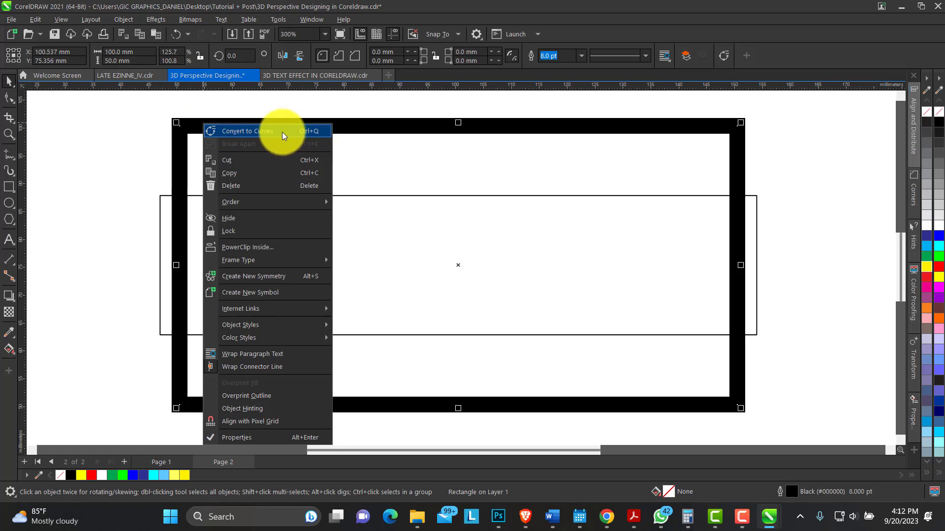
click(254, 131)
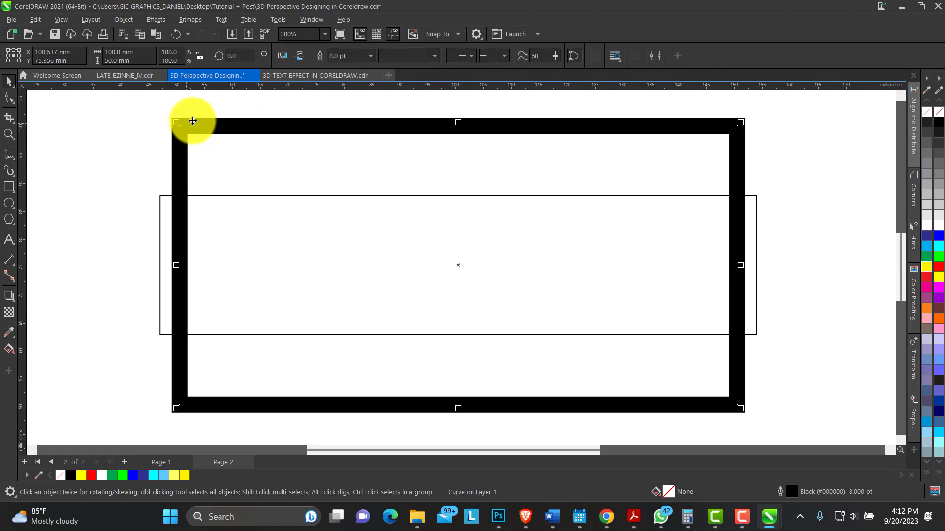
Step: Select the two left corner nodes of the thick-outlined rectangle with the Shape tool
click(10, 99)
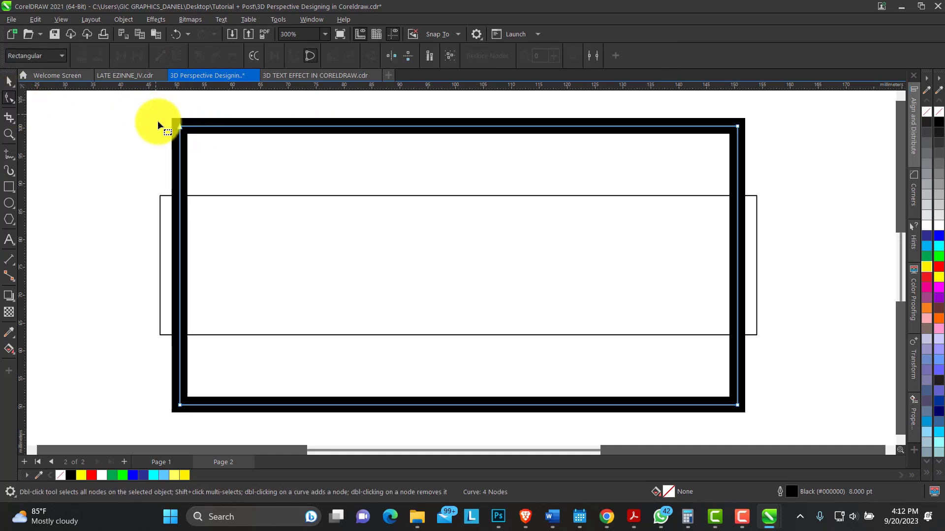
drag(157, 120, 205, 423)
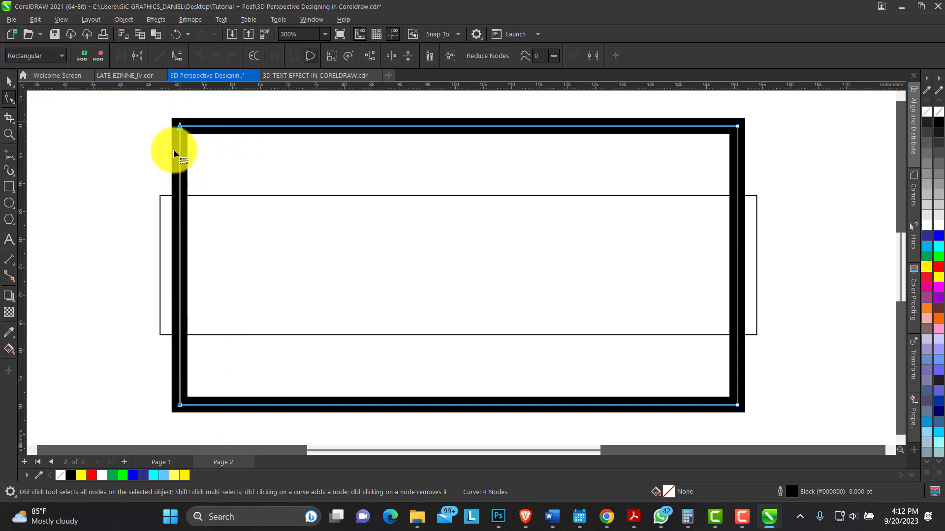
click(163, 114)
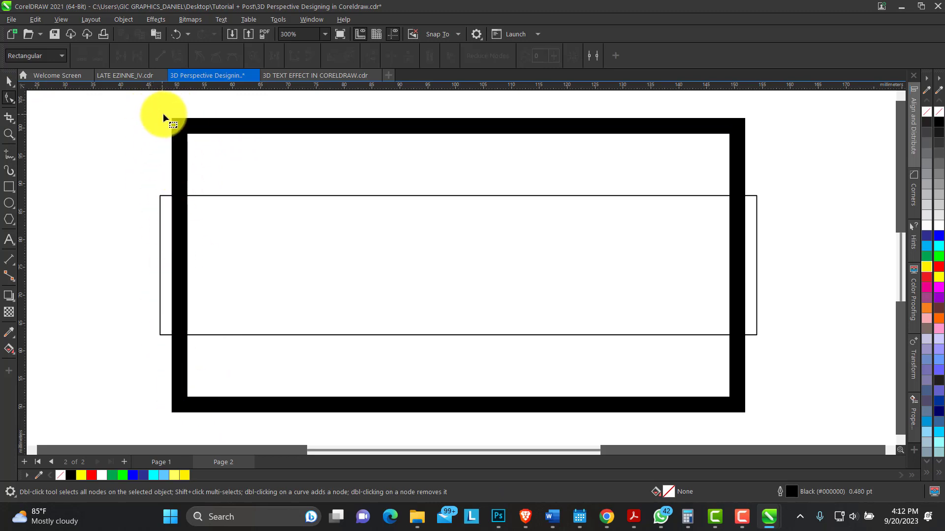
click(186, 126)
drag(153, 118, 208, 412)
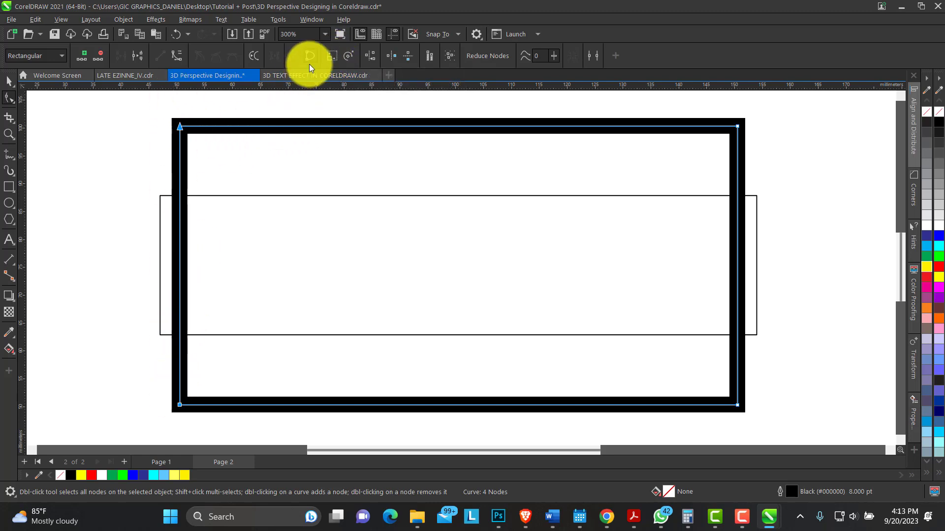
click(332, 57)
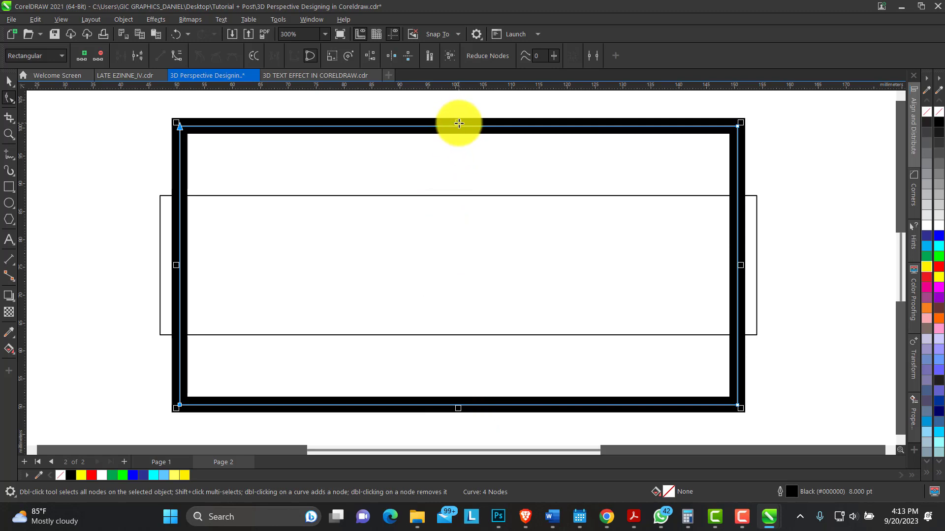
drag(459, 123, 456, 143)
key(ctrl+z)
drag(358, 123, 358, 123)
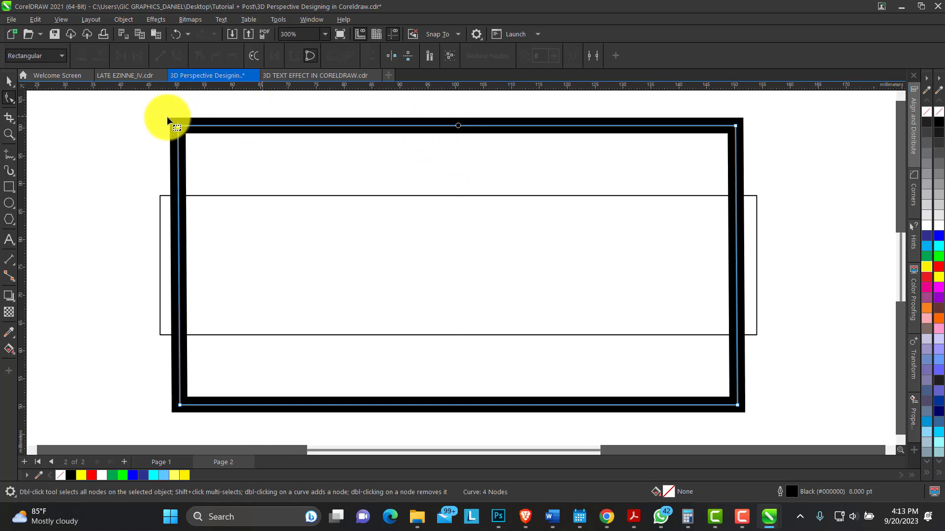
Step: Scale the thick frame's two left corner nodes vertically about their centre to 49.8%, matching the thin rectangle's height
drag(167, 116, 217, 412)
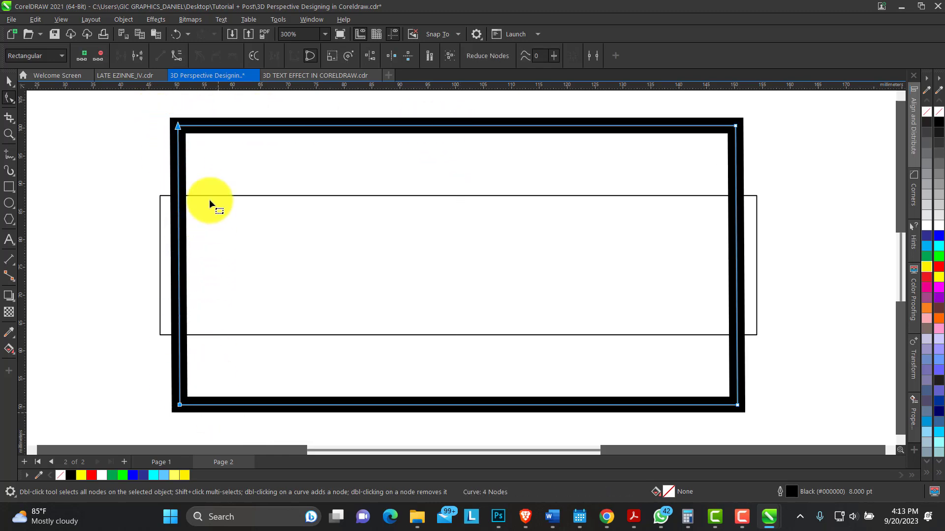
click(332, 57)
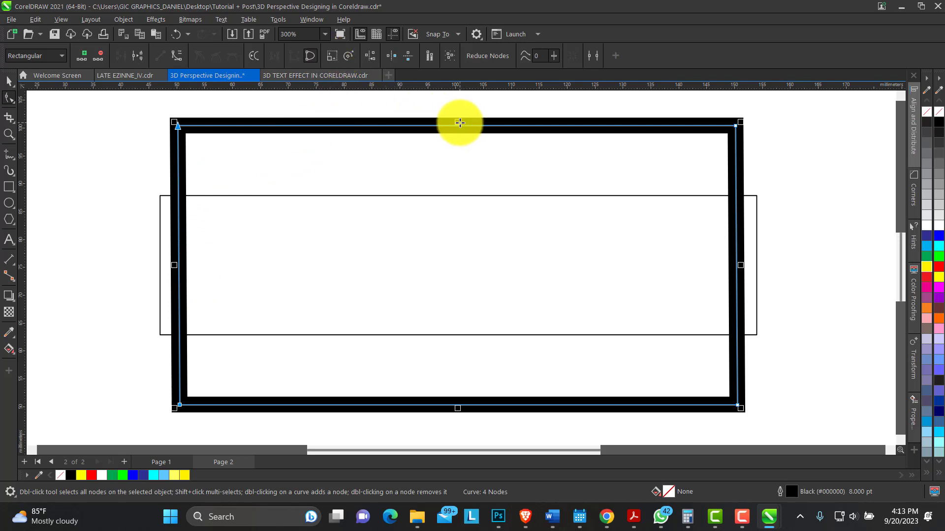
drag(460, 122, 200, 197)
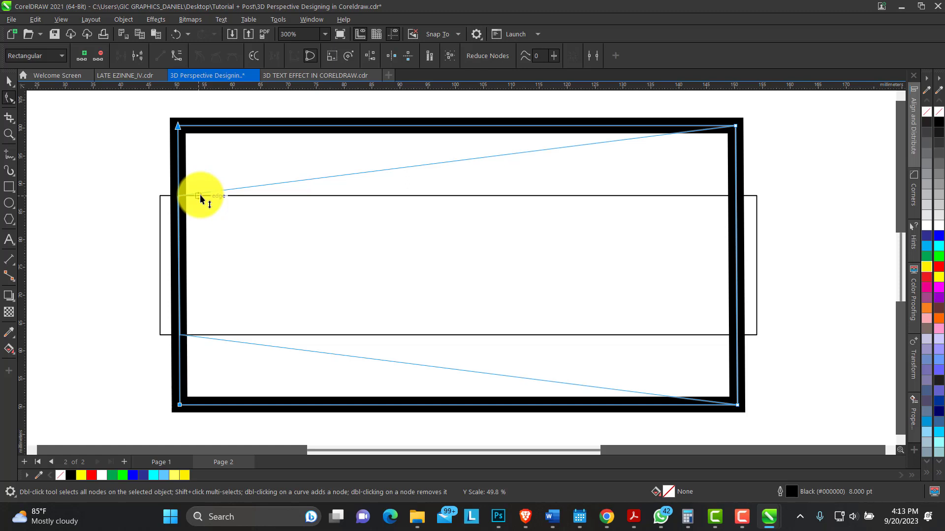
drag(200, 196, 186, 200)
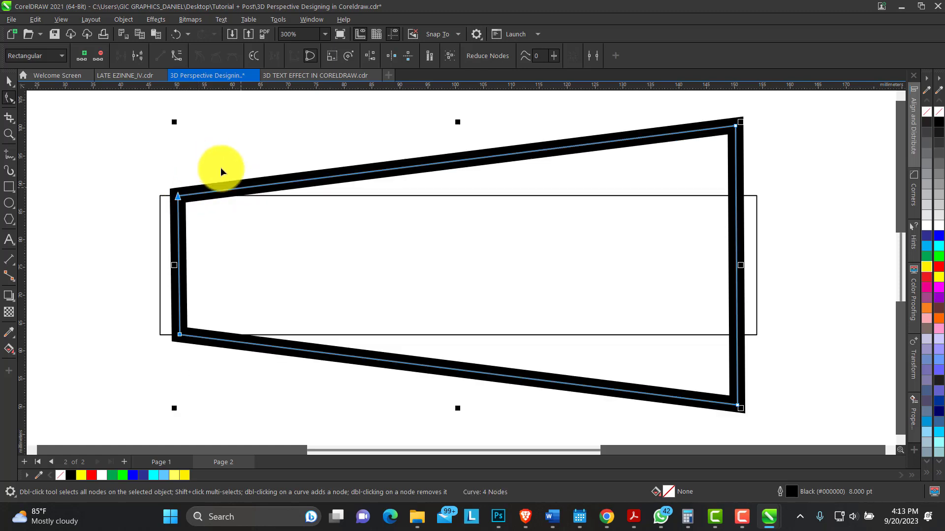
Step: Delete the thin-outlined rectangle behind the tapered frame
click(11, 83)
click(146, 226)
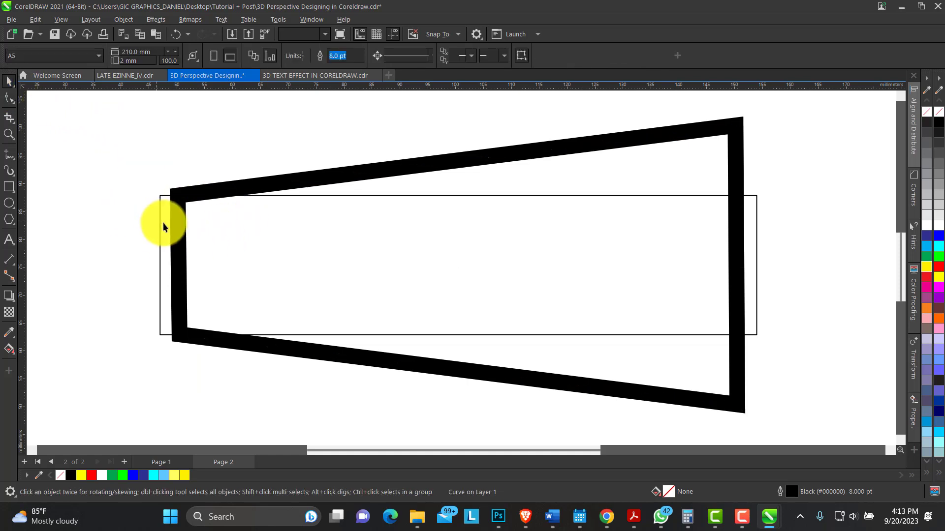
click(158, 230)
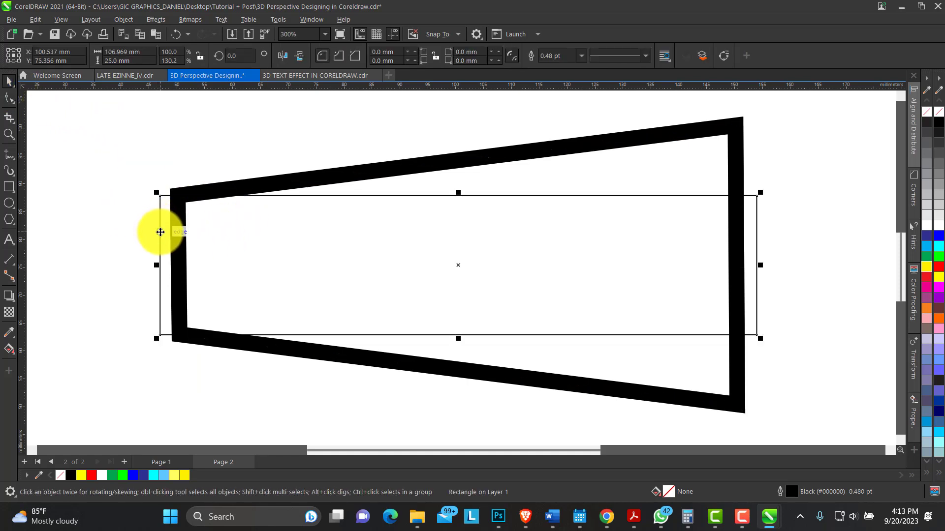
key(Delete)
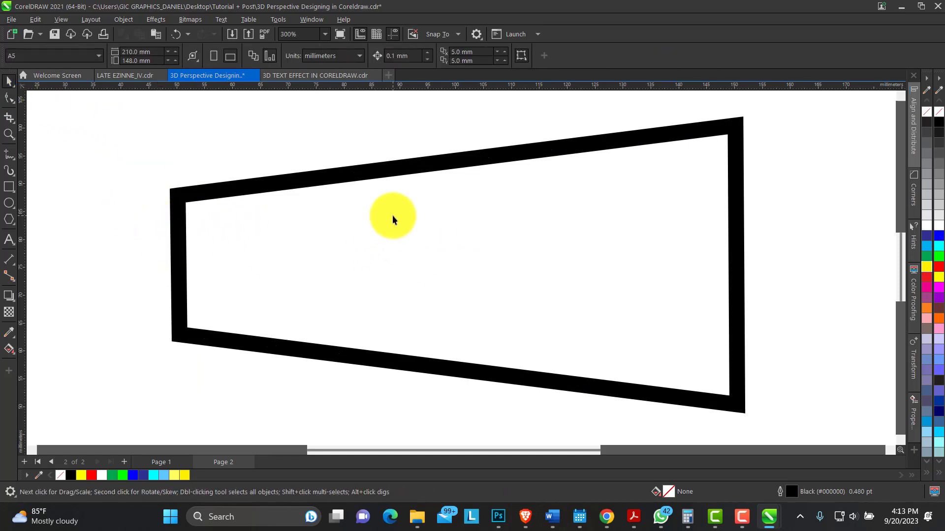
Step: Move the tapered frame slightly up, centring it at about X 100.75 mm and Y 76.90 mm
click(467, 195)
drag(447, 165, 418, 157)
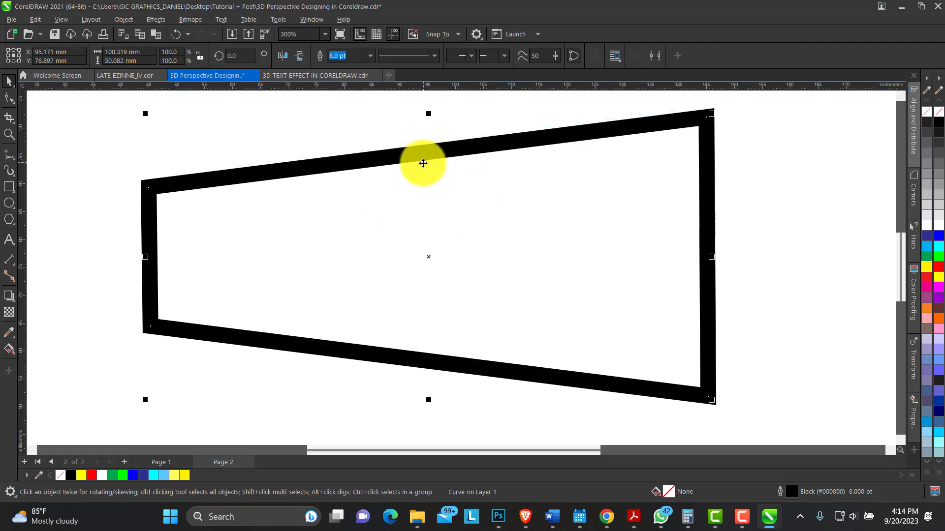
drag(289, 177, 321, 166)
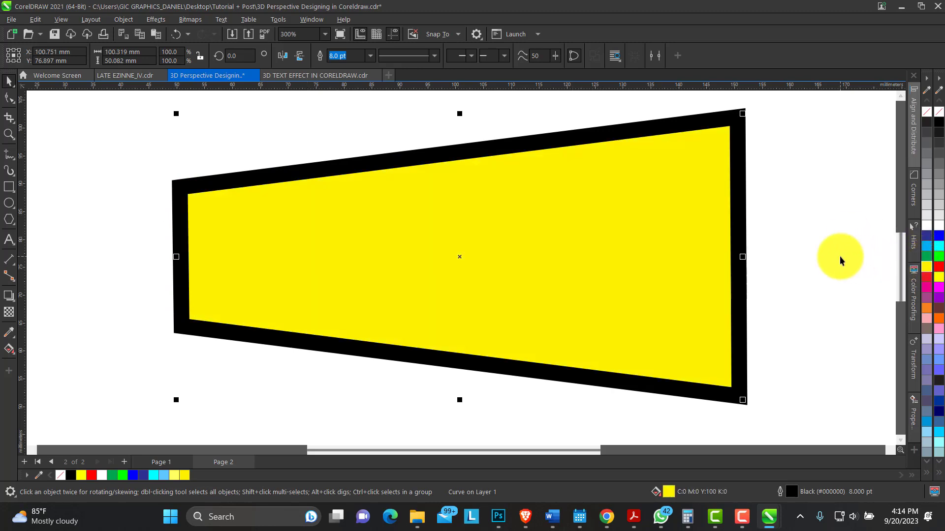
Step: Undo the frame's yellow fill and convert its thick outline to an object
key(ctrl+z)
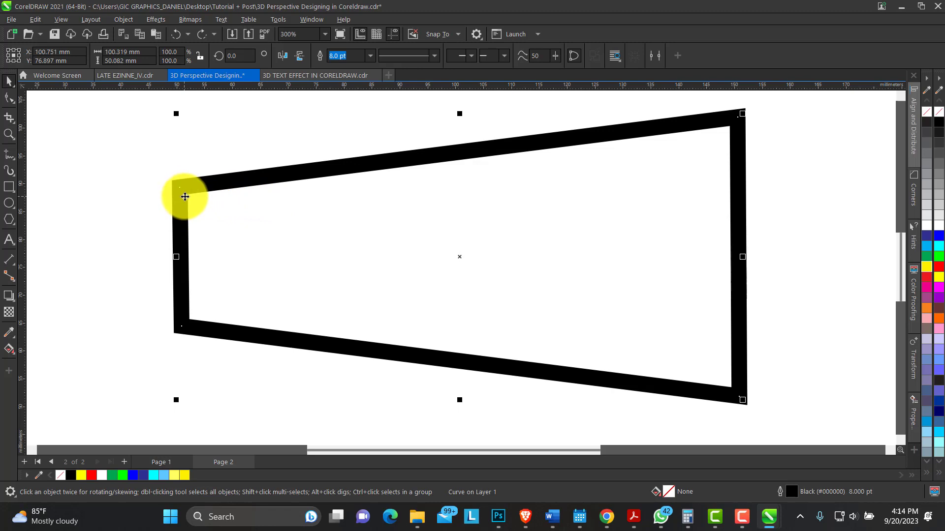
key(ctrl+shift+q)
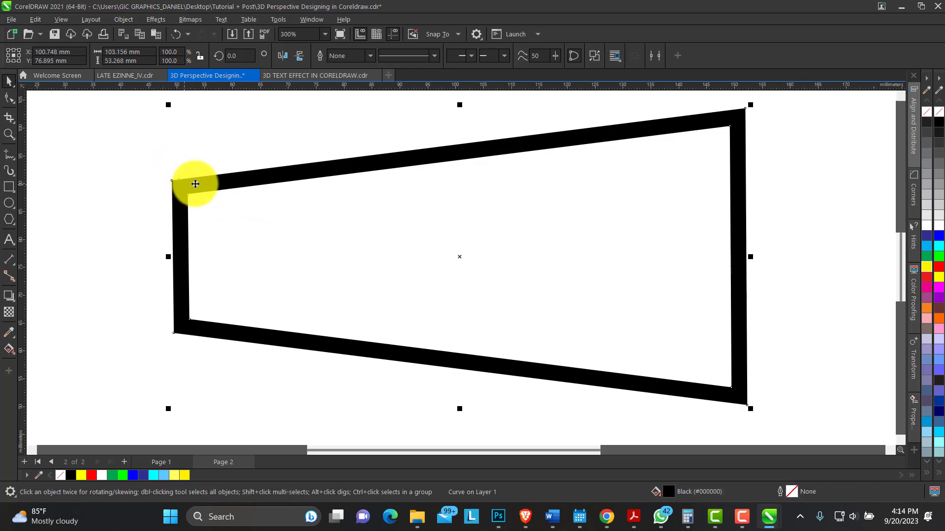
mouse_move(224, 182)
mouse_down()
mouse_move(235, 167)
mouse_move(222, 175)
mouse_up()
key(ctrl+z)
Step: Try light yellow and blue fills on the frame, and return its fill to black
click(176, 477)
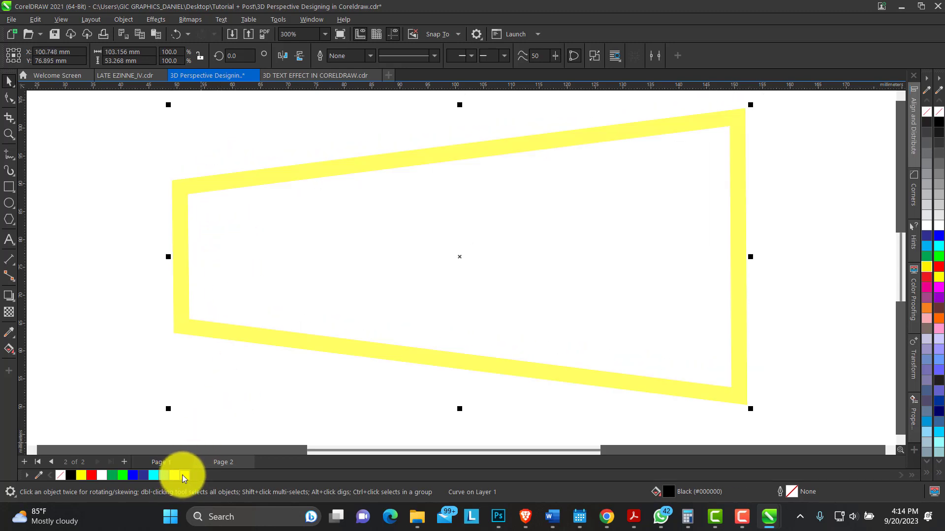
click(184, 475)
click(132, 475)
click(119, 475)
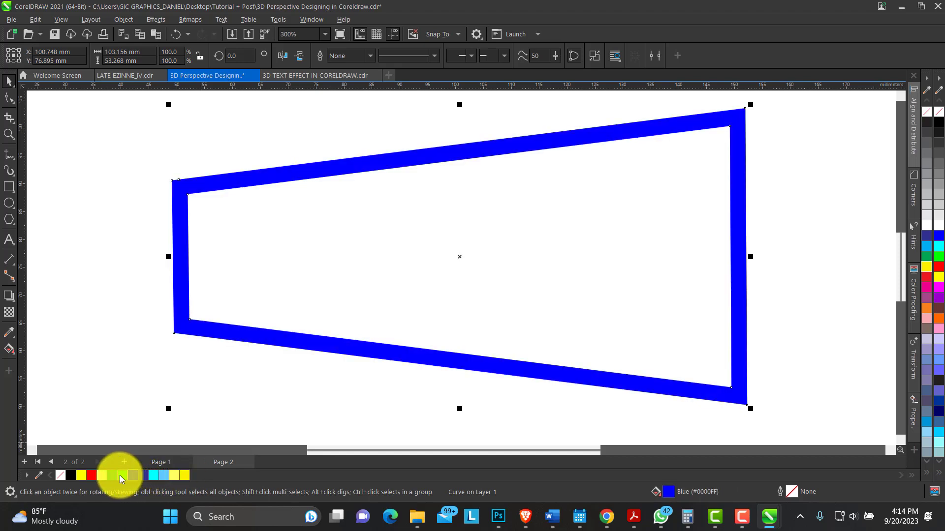
click(67, 475)
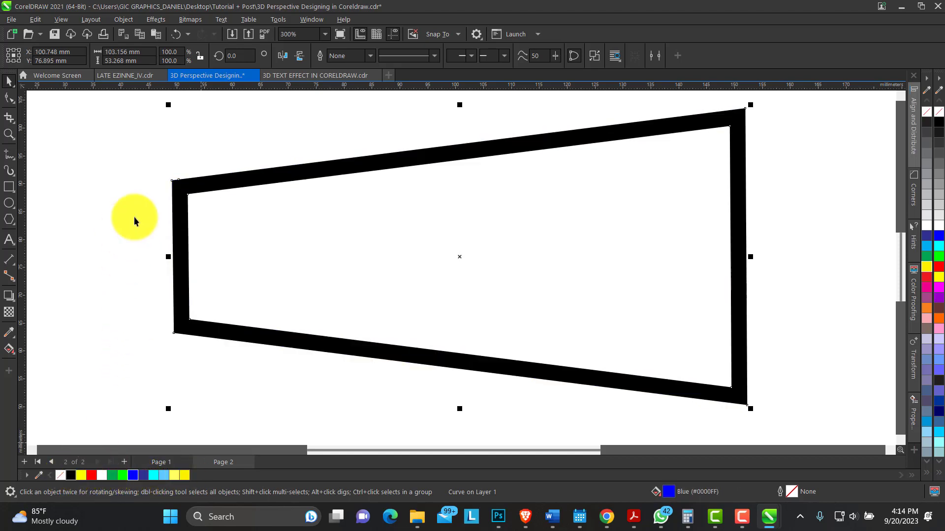
click(131, 199)
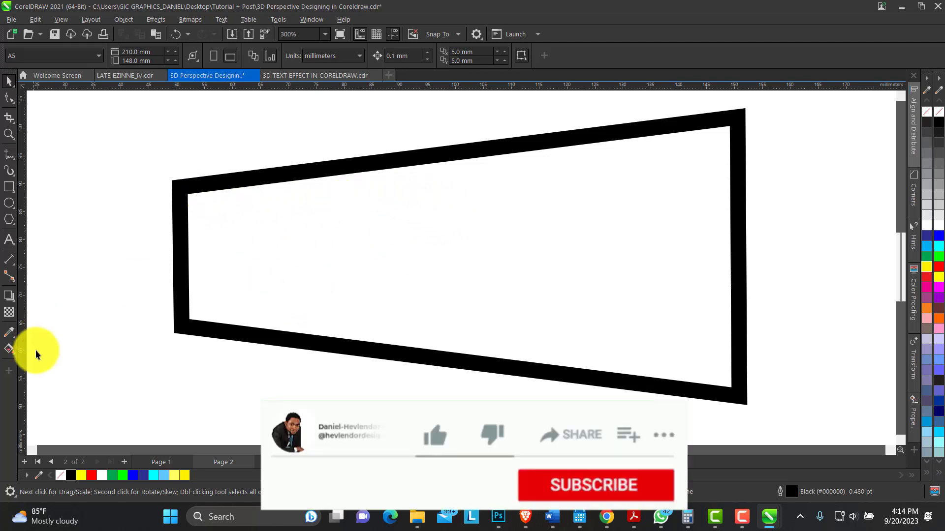
Step: Fill the enclosed area inside the frame with yellow and no outline using Smart Fill
click(14, 355)
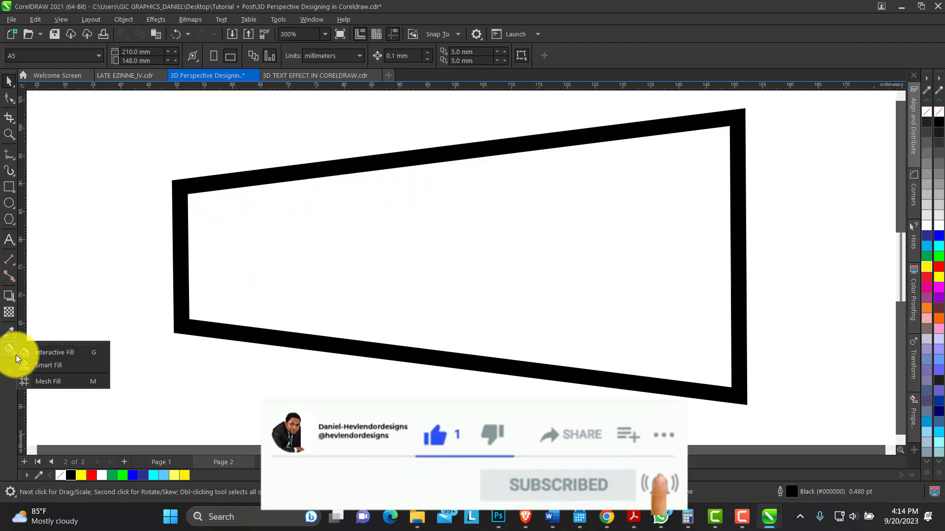
click(48, 367)
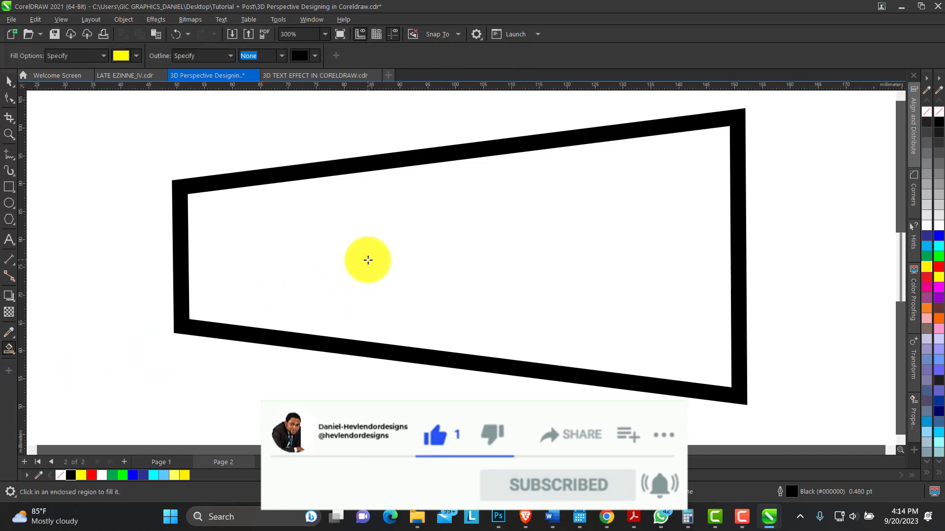
click(368, 260)
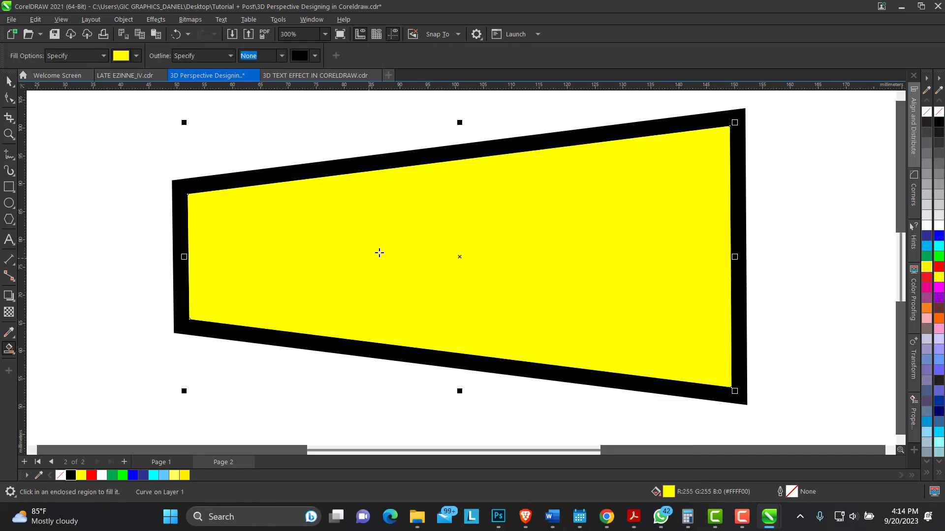
Step: Try moving the yellow shape out of the frame, and undo the moves
click(8, 80)
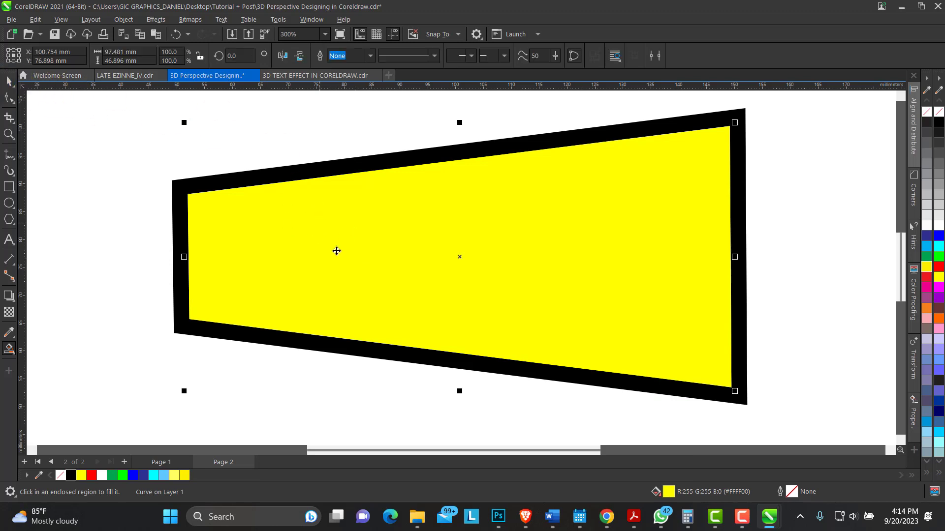
drag(339, 216, 377, 267)
key(ctrl+z)
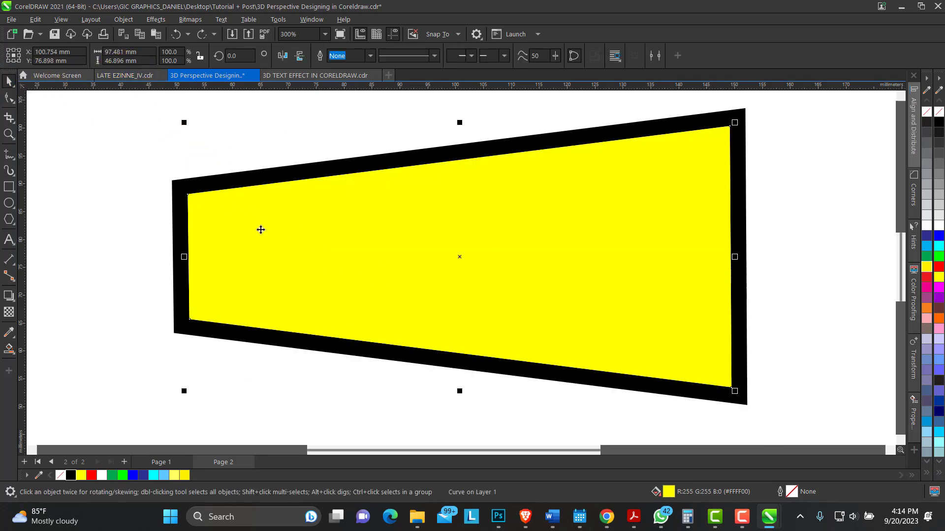
click(9, 349)
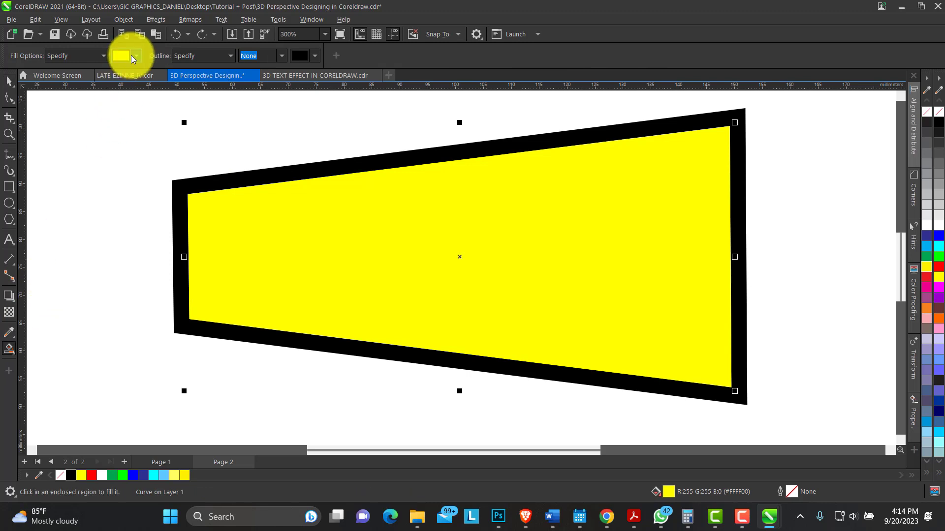
click(9, 80)
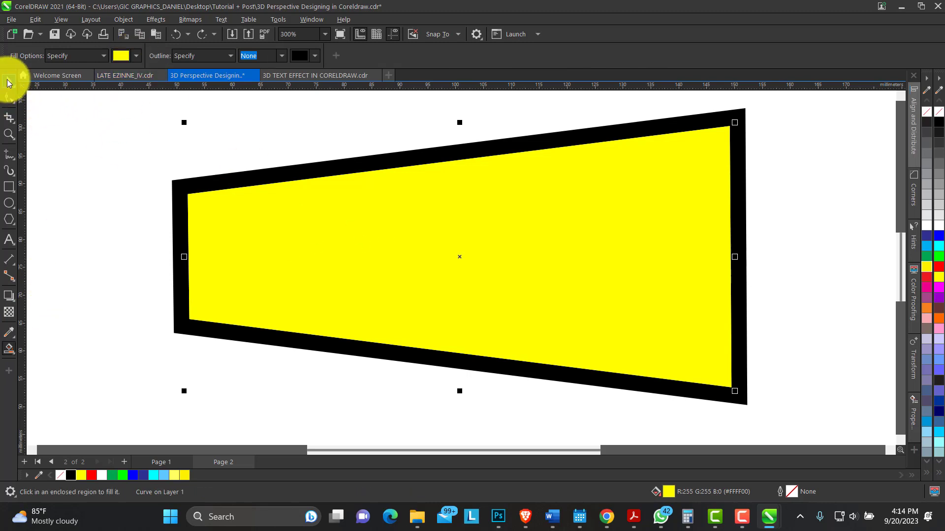
mouse_move(320, 235)
mouse_down()
mouse_move(338, 270)
mouse_move(307, 231)
mouse_up()
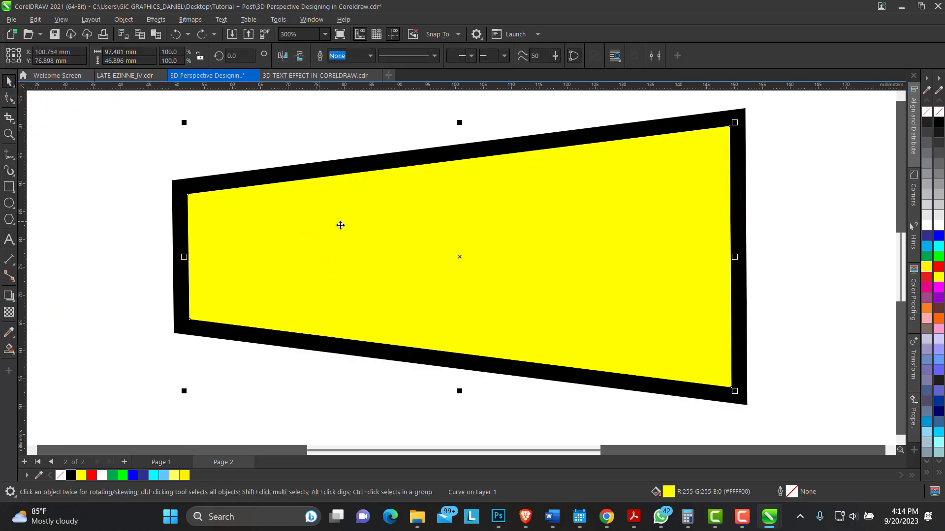
drag(479, 269, 511, 298)
key(ctrl+z)
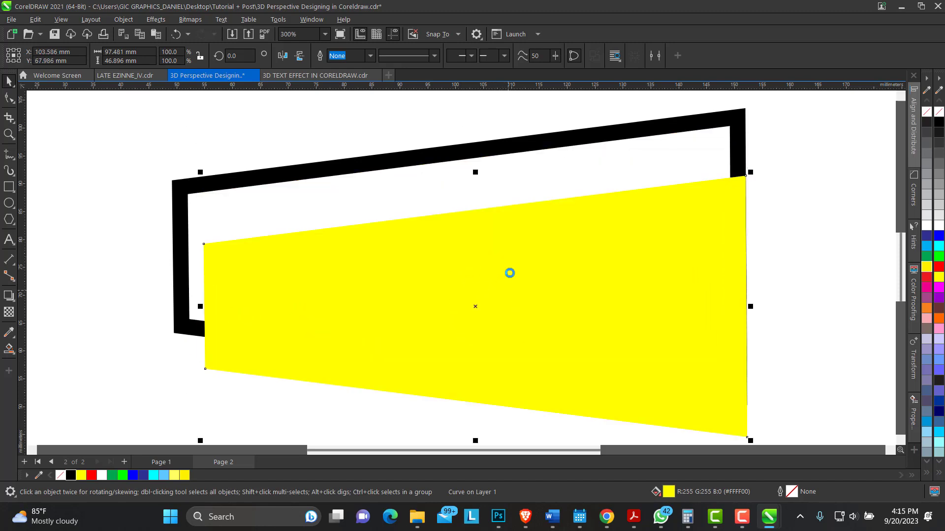
key(ctrl+z)
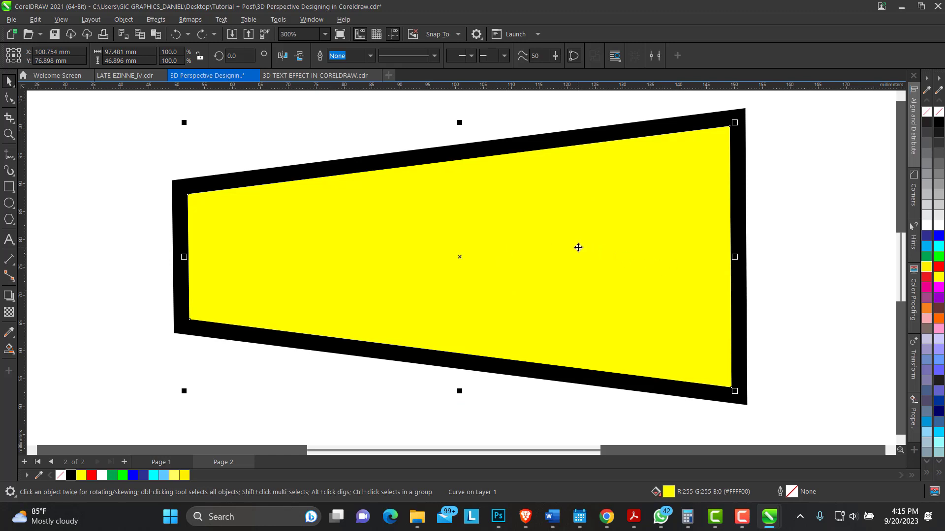
Step: Paste a copy of the yellow shape in place, mirrored horizontally, and fill it with red
key(ctrl+c)
key(ctrl+v)
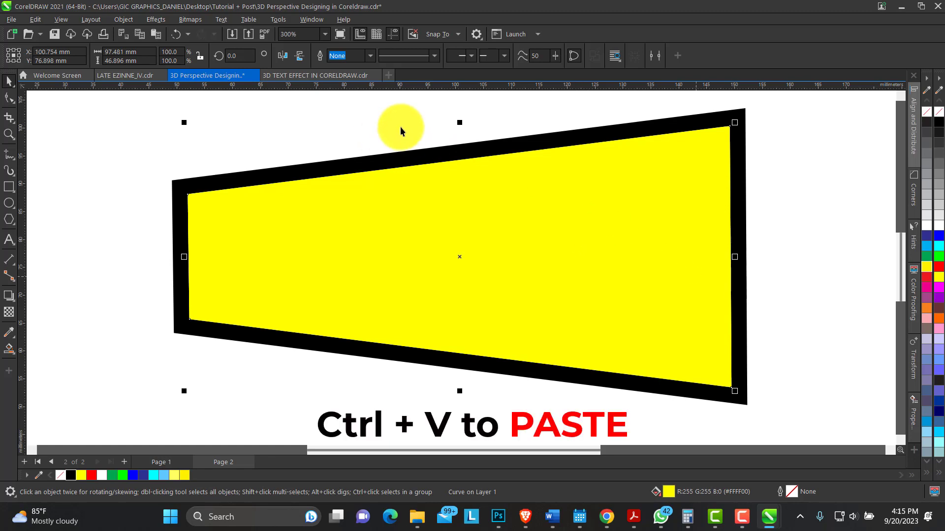
click(282, 56)
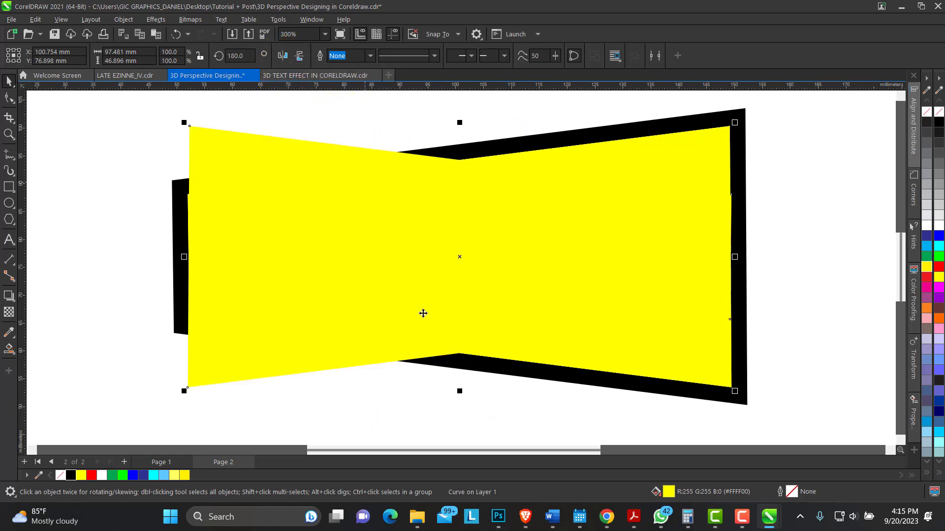
click(939, 266)
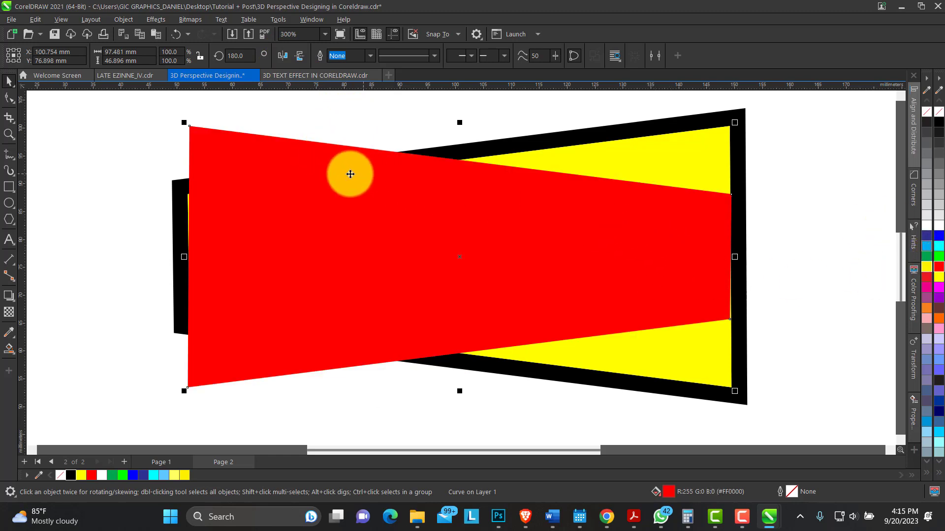
Step: Narrow the red shape symmetrically about its centre to about 93 mm wide, keeping its height
click(309, 117)
click(382, 215)
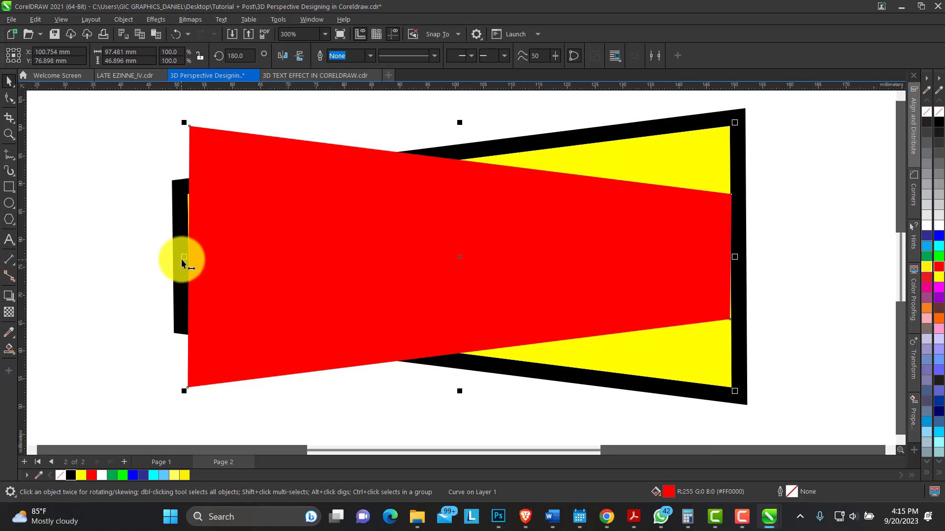
drag(184, 257, 199, 256)
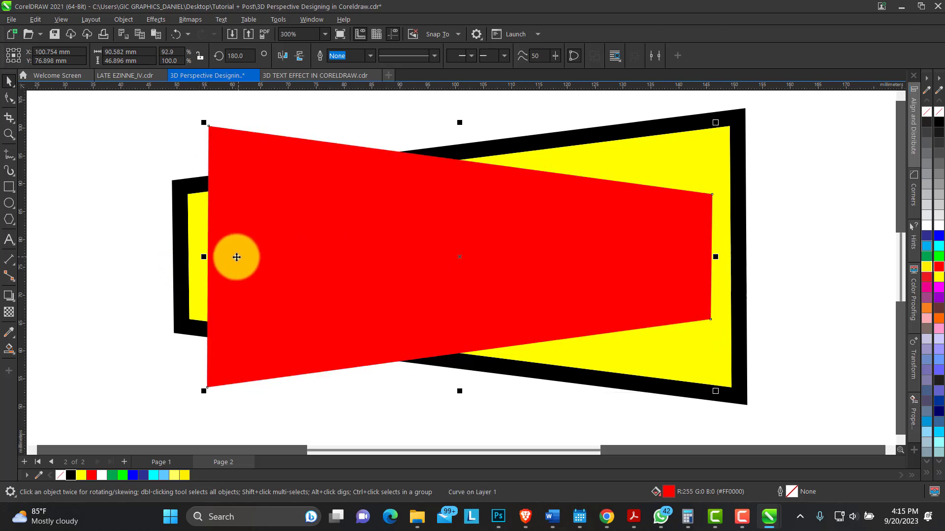
drag(204, 260, 197, 261)
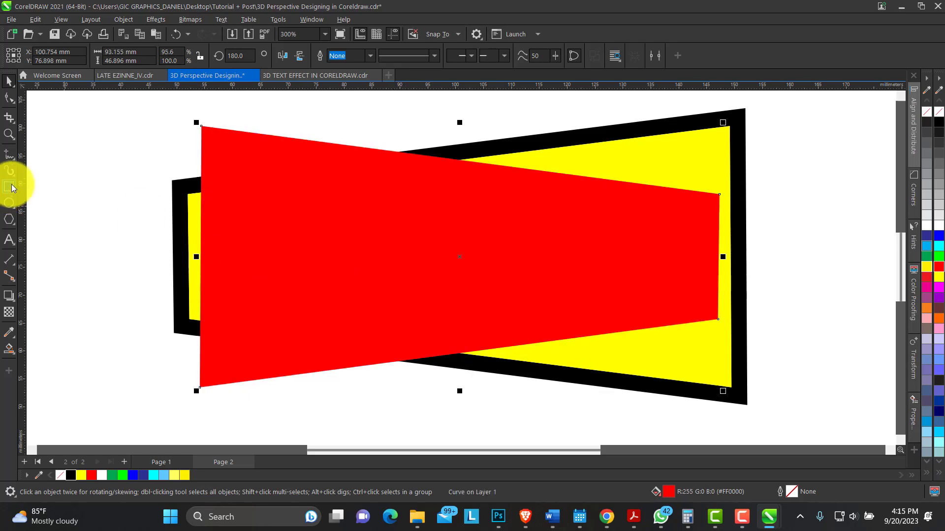
Step: Add the artistic text "now open" in the empty space above the red panel
click(8, 134)
right_click(312, 205)
drag(285, 160, 573, 344)
click(9, 81)
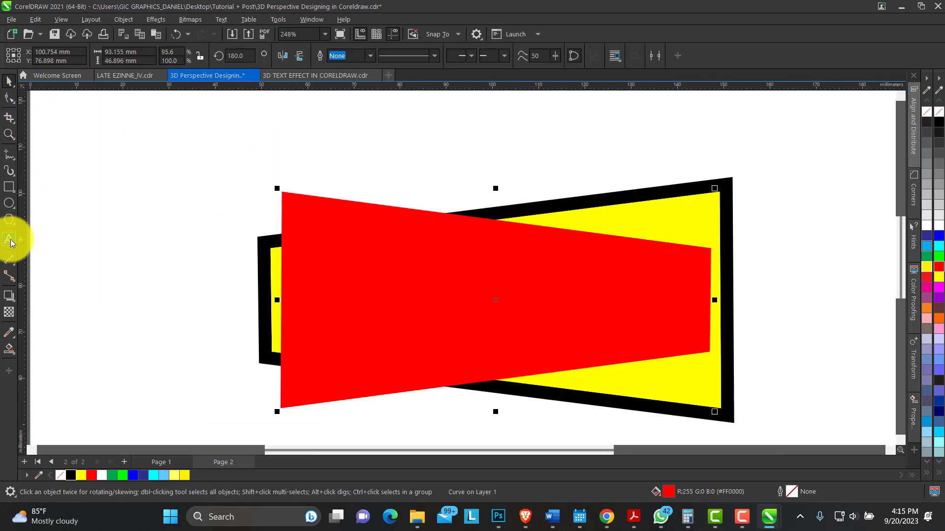
click(9, 240)
click(327, 143)
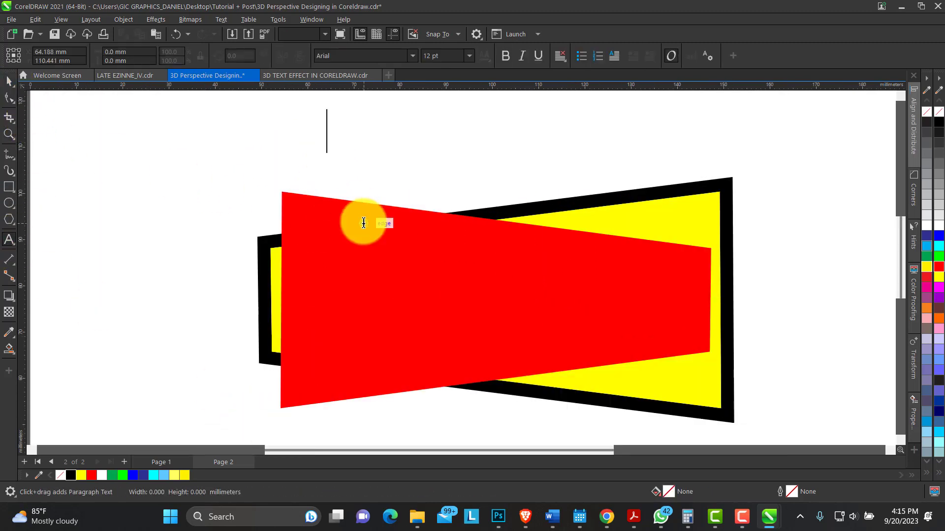
text(now open)
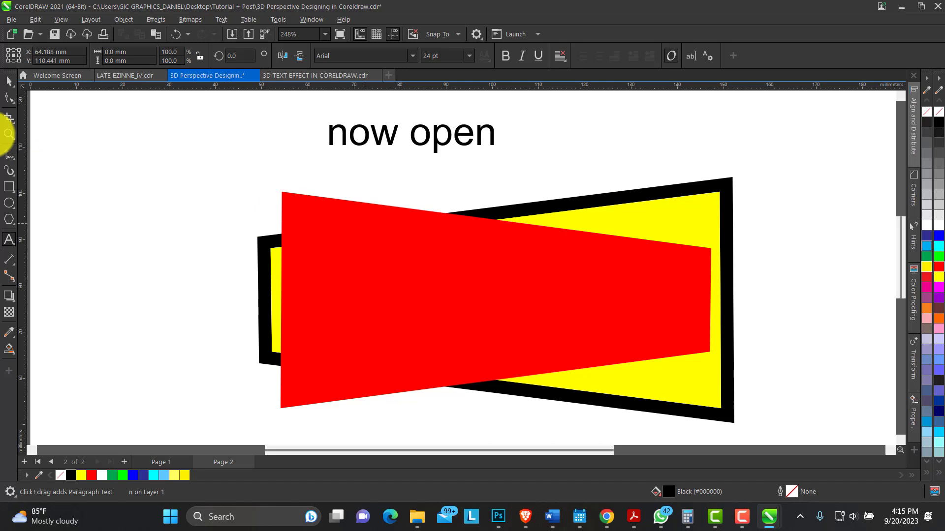
click(9, 81)
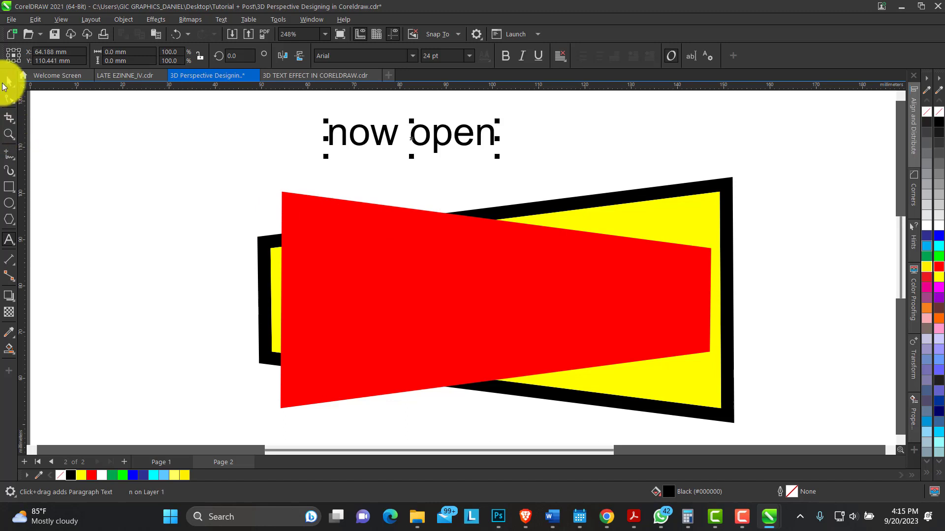
Step: Set the text's font to Open Sans ExtraBold and change its case to uppercase
click(415, 55)
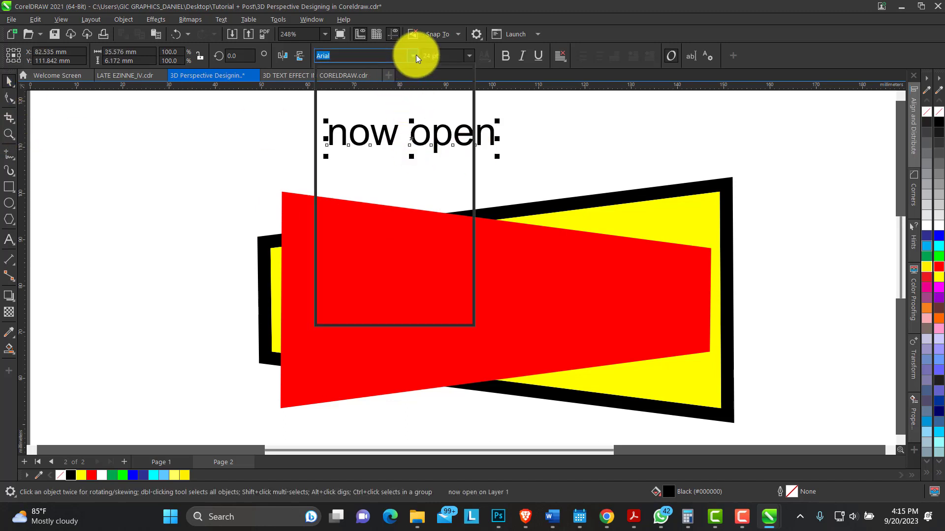
click(390, 91)
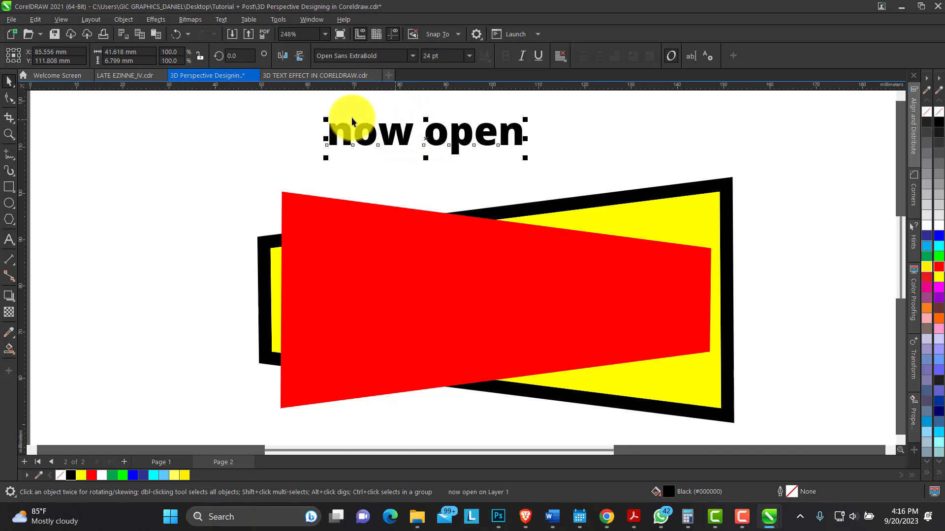
click(226, 18)
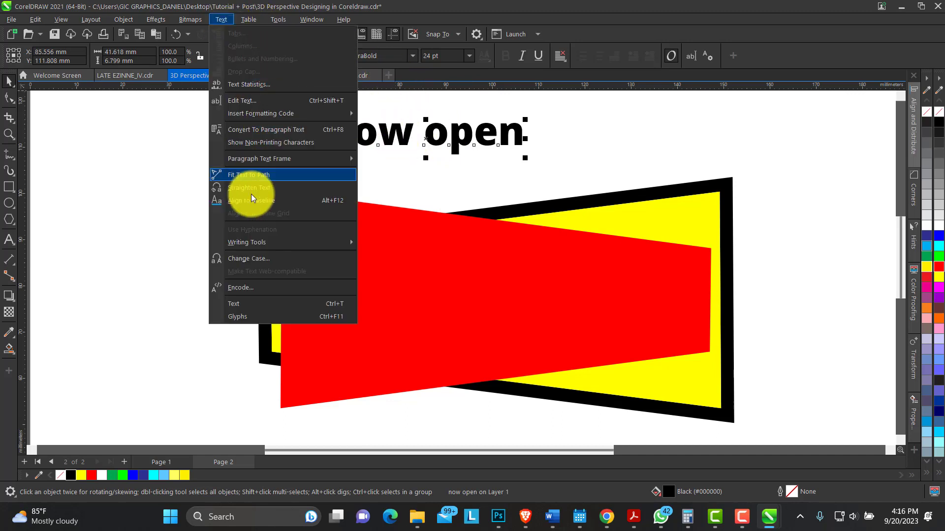
click(250, 259)
click(451, 288)
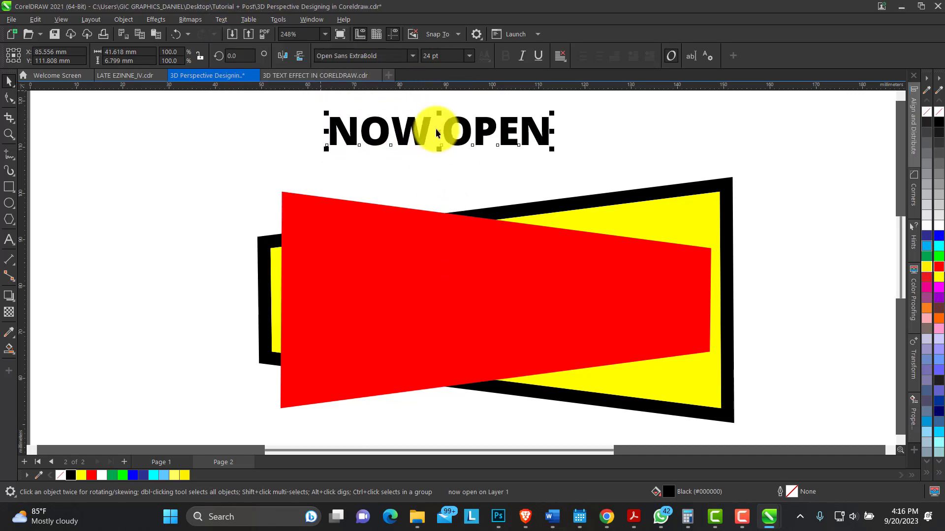
Step: Move the NOW OPEN text onto the red panel and centre it horizontally on the panel
drag(455, 277, 470, 298)
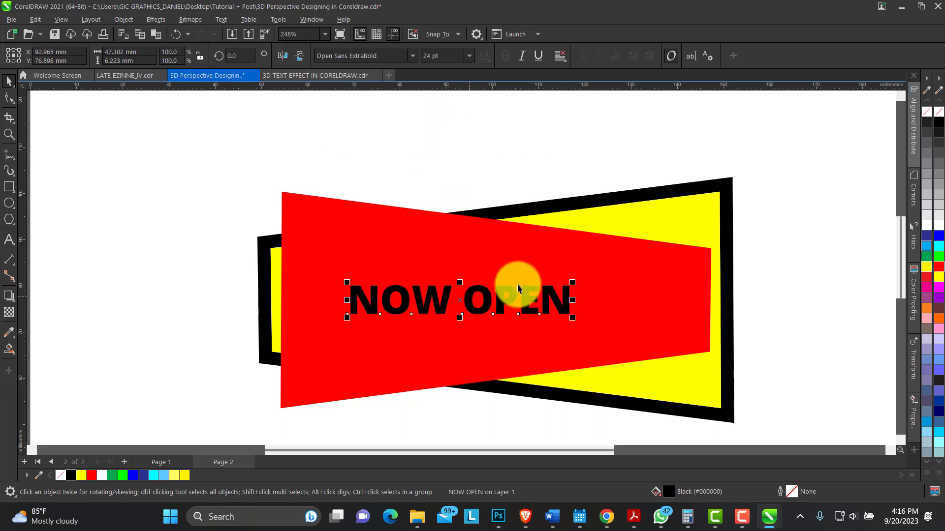
shift+click(525, 276)
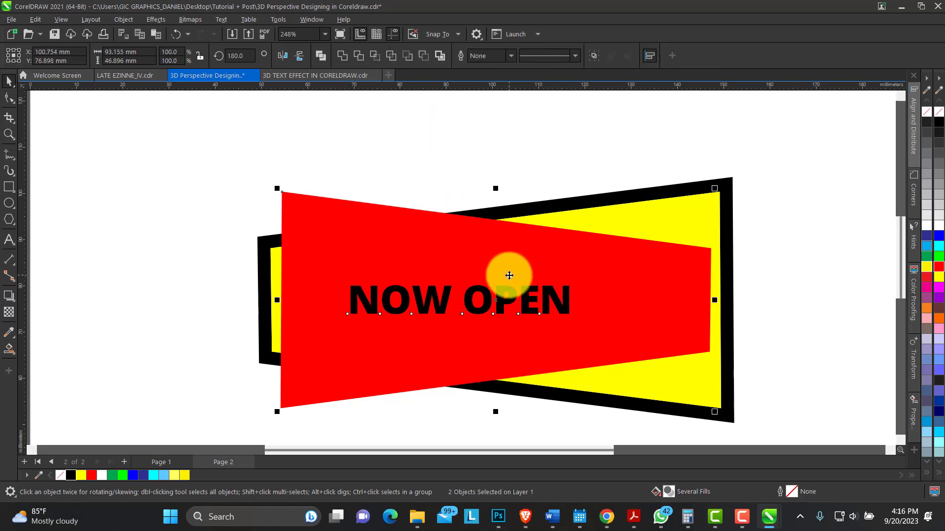
key(c)
click(238, 231)
Step: Enlarge the NOW OPEN text proportionally about its centre to about 67 mm wide
click(9, 188)
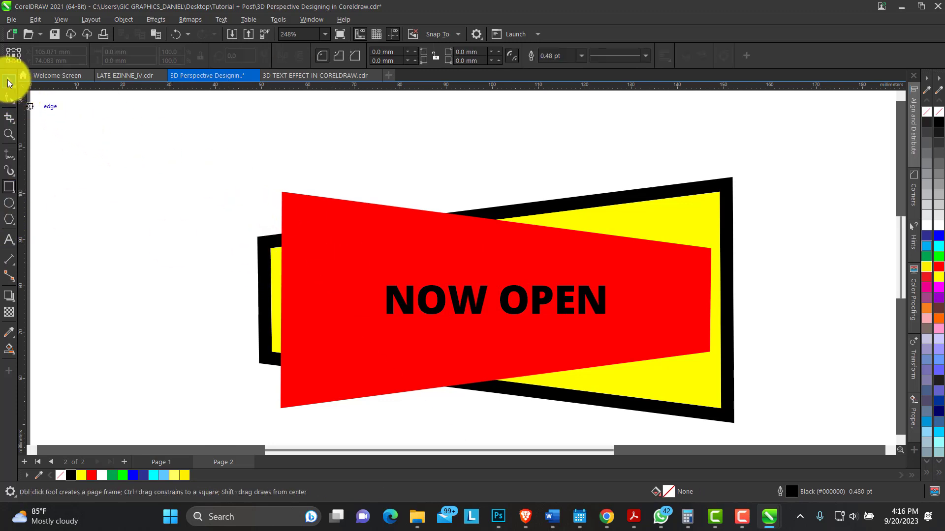
click(9, 82)
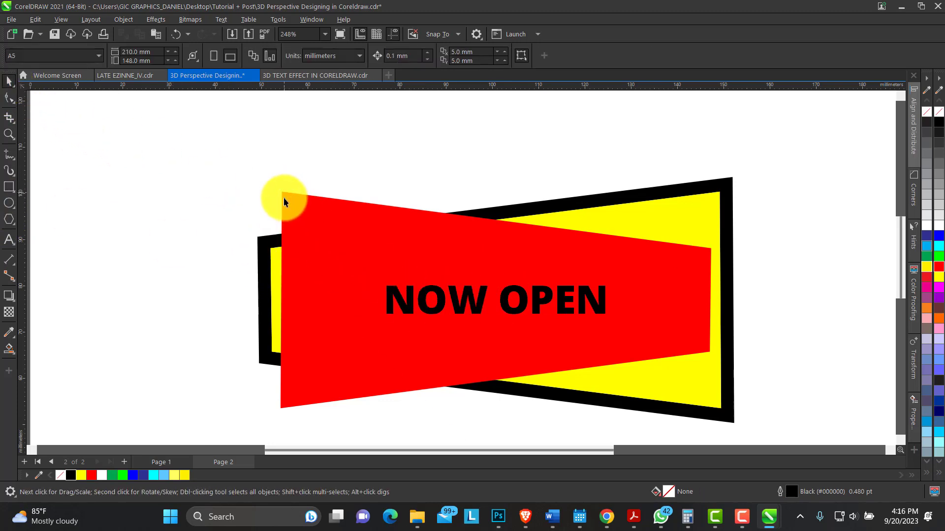
click(436, 297)
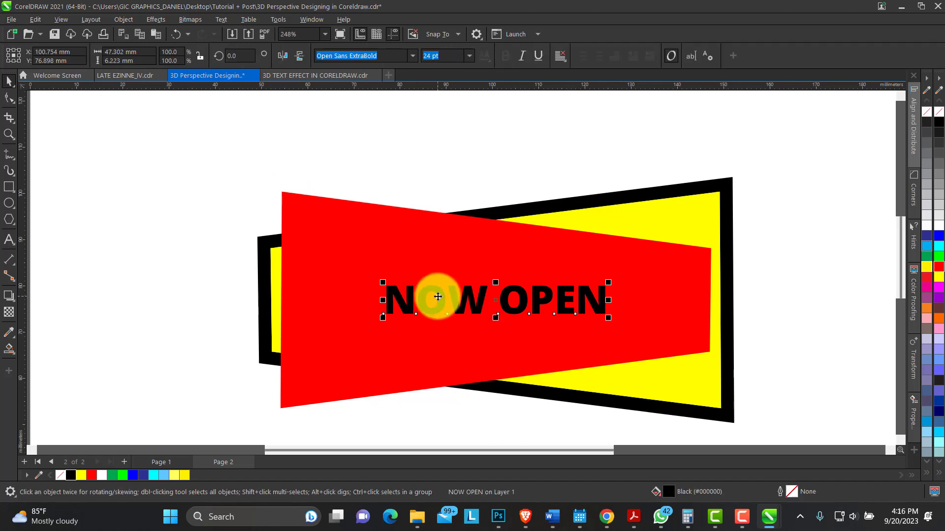
drag(609, 320, 656, 326)
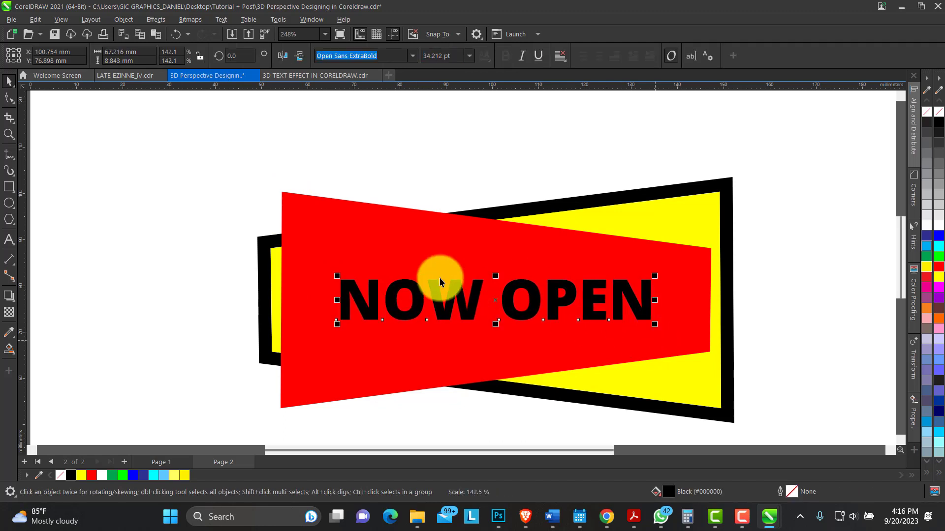
Step: Draw an unfilled rectangle around the text, about 93 mm by 22 mm, spanning the red panel's width and matching its short side's height
click(353, 238)
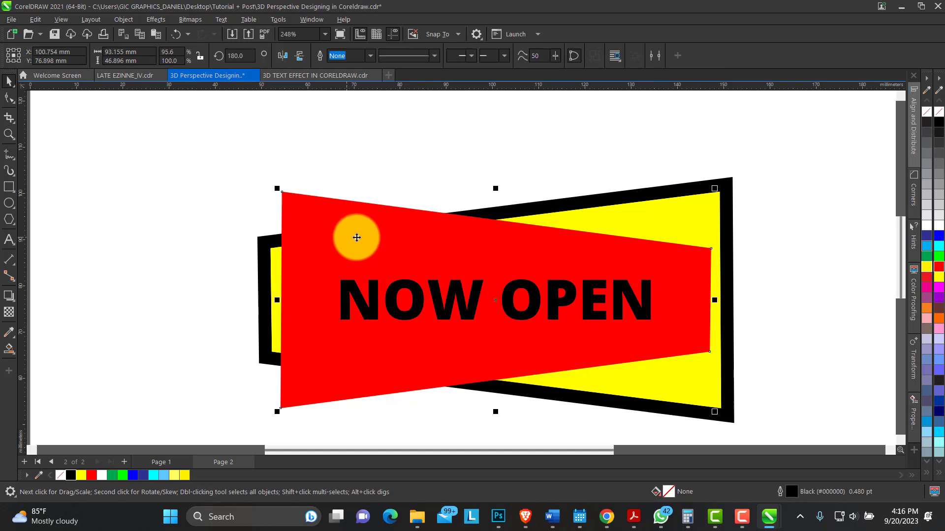
click(347, 303)
click(9, 186)
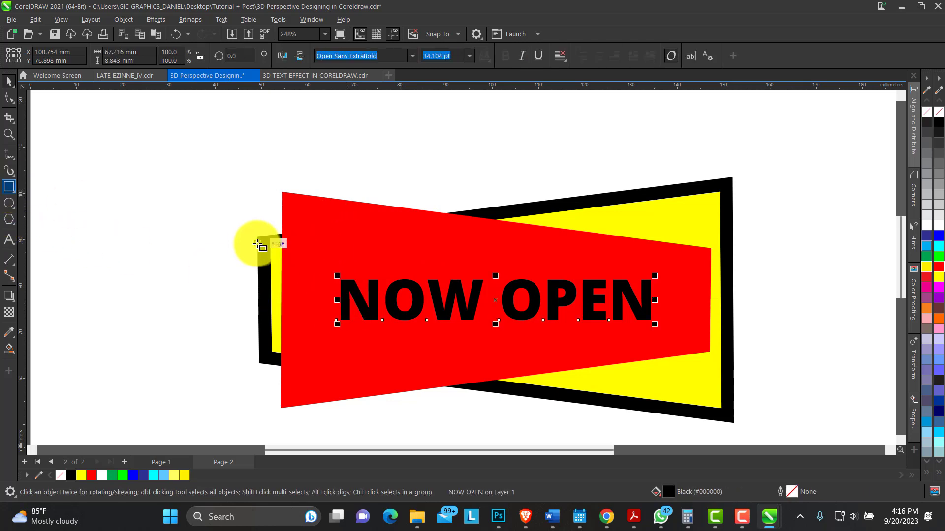
drag(271, 249, 710, 352)
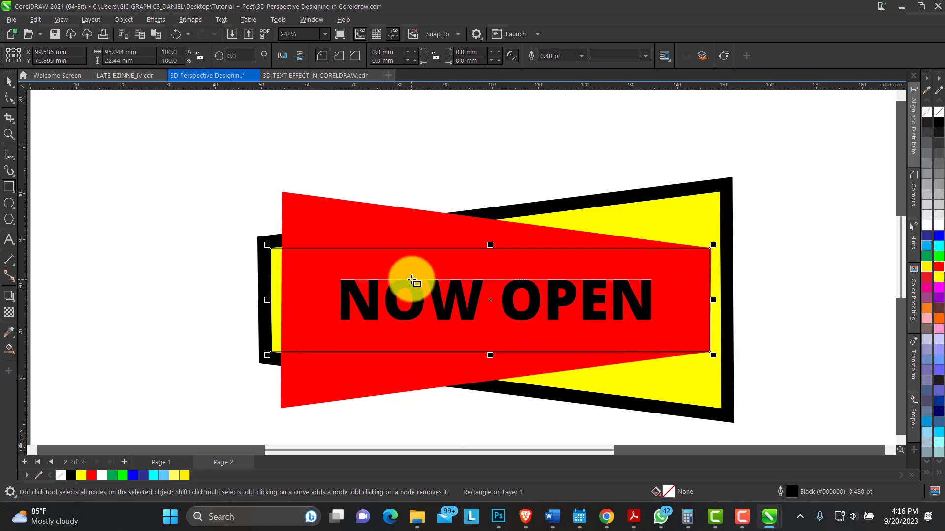
click(9, 81)
drag(275, 301, 281, 302)
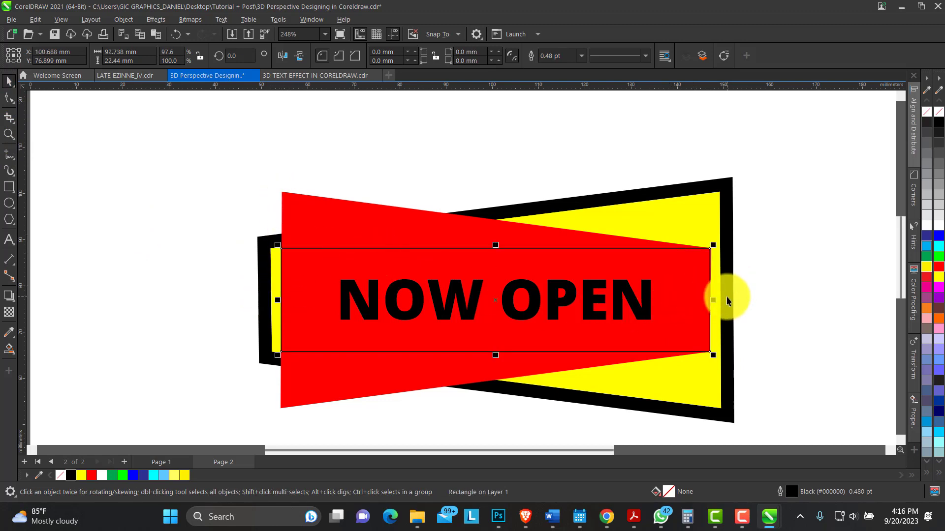
Step: Enlarge the NOW OPEN text about its centre to about 80 mm wide and fill it with white
click(394, 293)
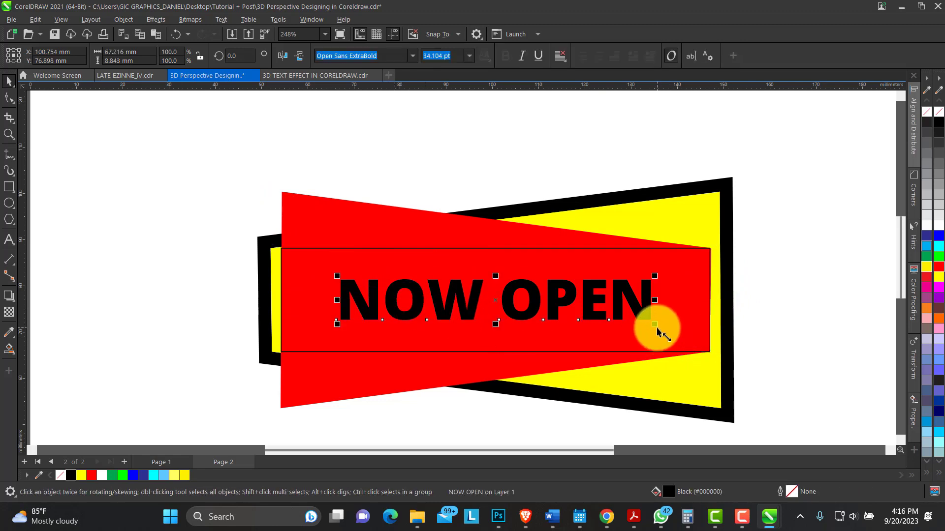
drag(657, 330, 688, 347)
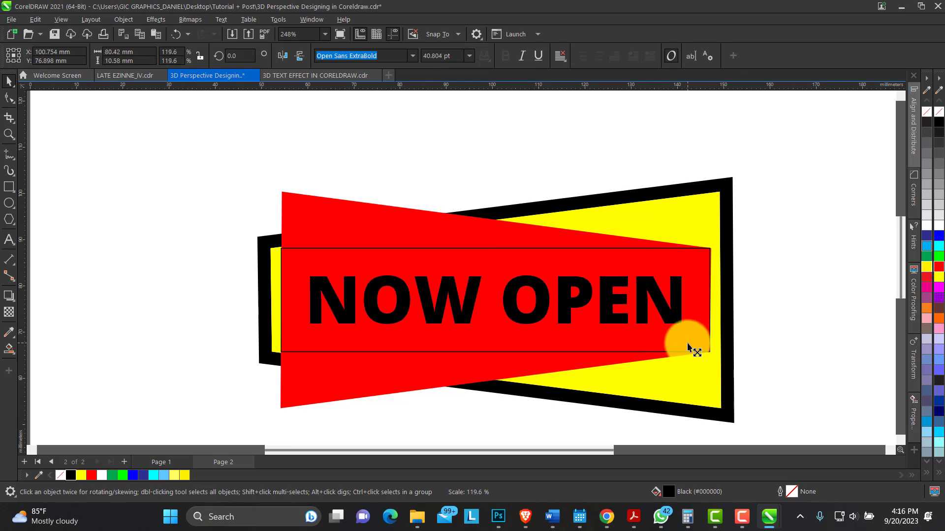
click(939, 227)
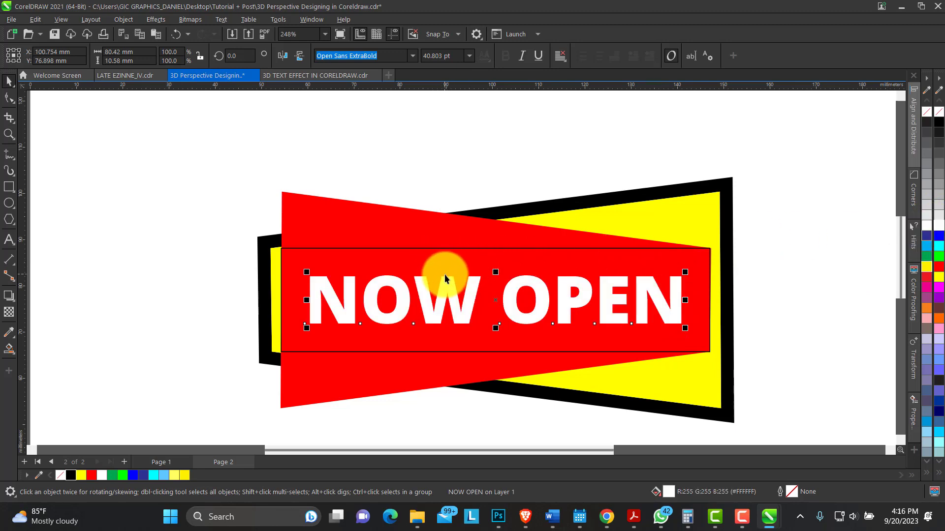
Step: Group the NOW OPEN text with the outlined rectangle and add a perspective effect to the group
shift+click(466, 255)
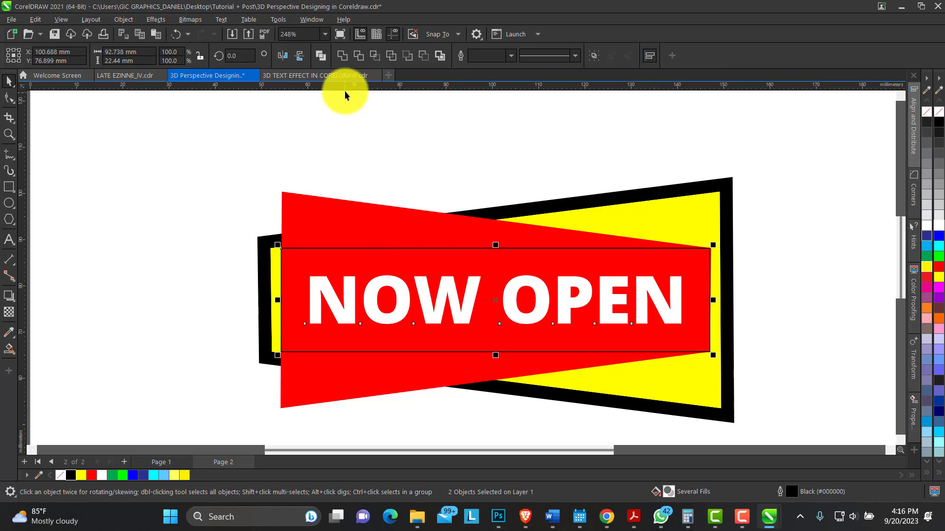
key(ctrl+g)
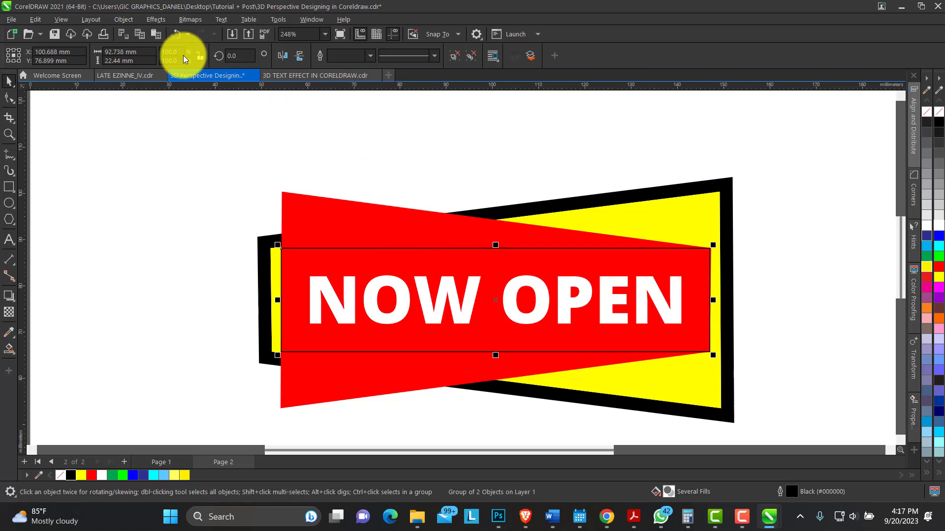
click(128, 19)
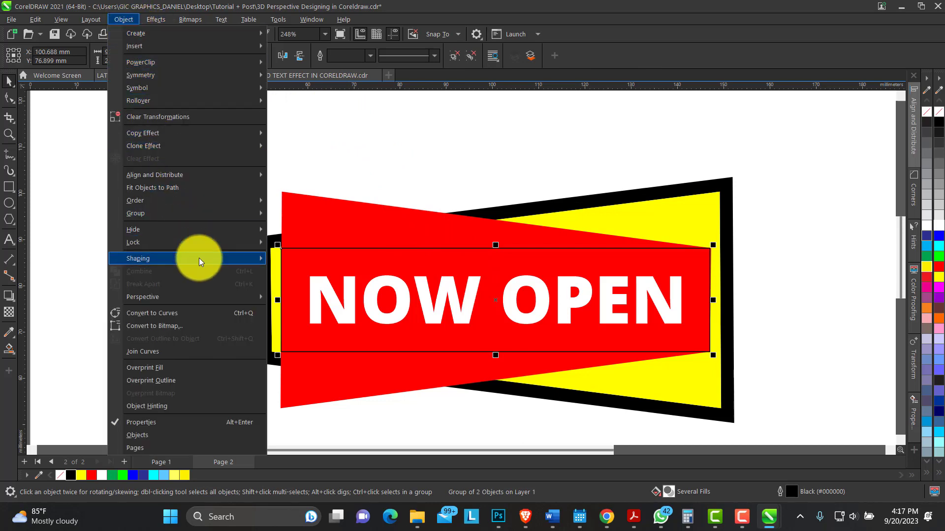
mouse_move(213, 296)
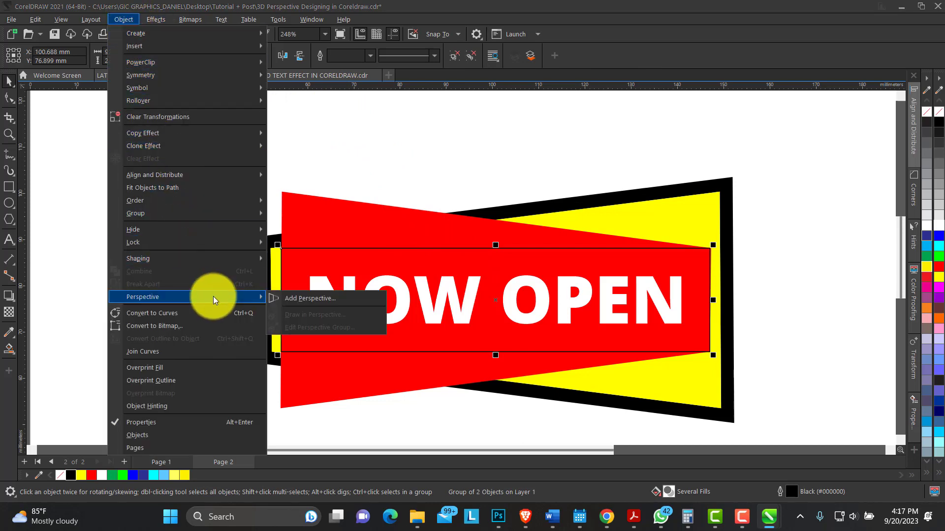
click(302, 298)
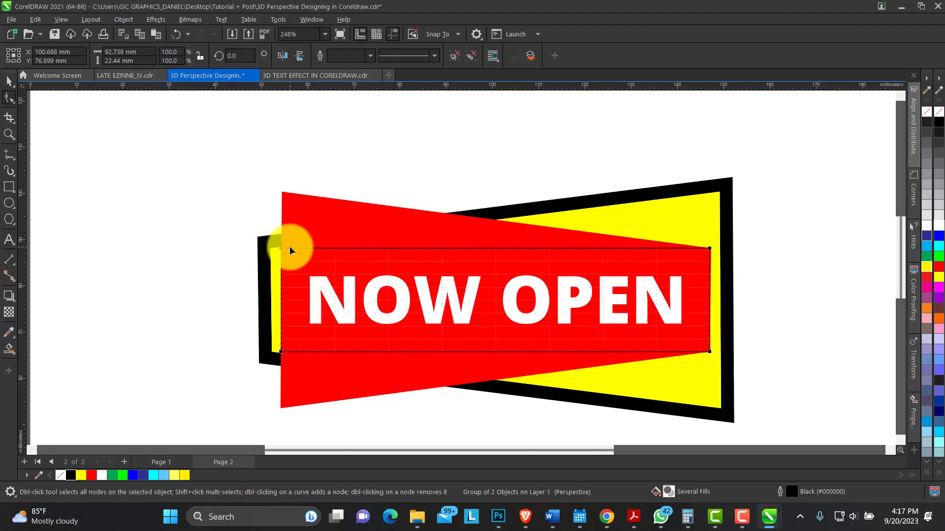
Step: Stretch the perspective's two left corners vertically to meet the red panel's upper-left and lower-left corners
drag(281, 249, 282, 193)
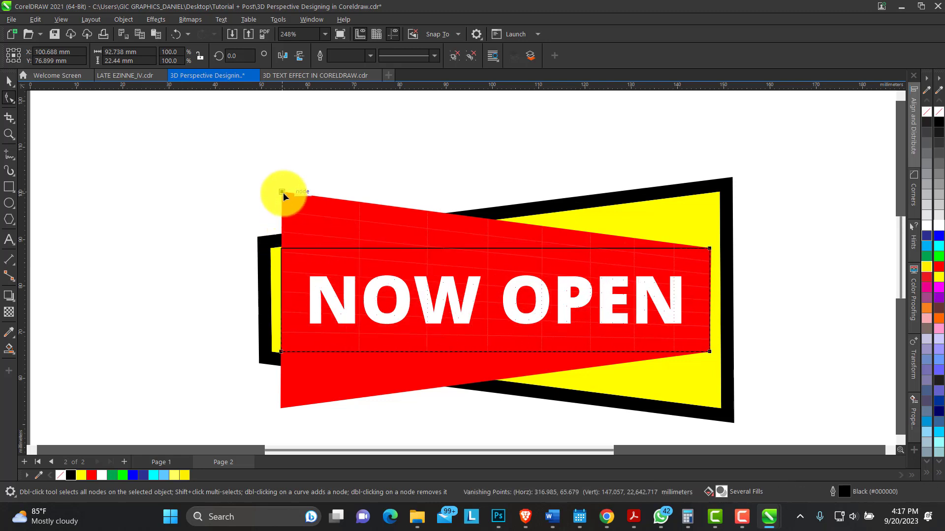
drag(282, 351, 283, 408)
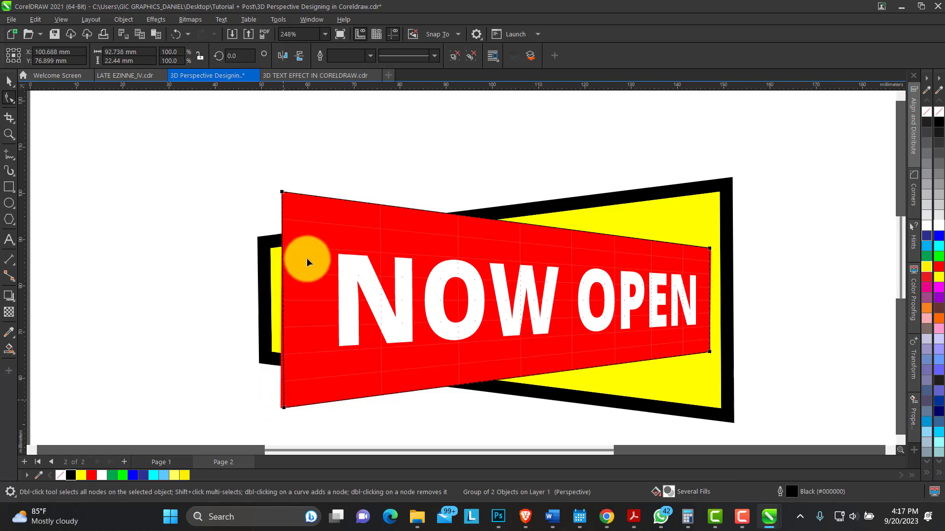
click(9, 81)
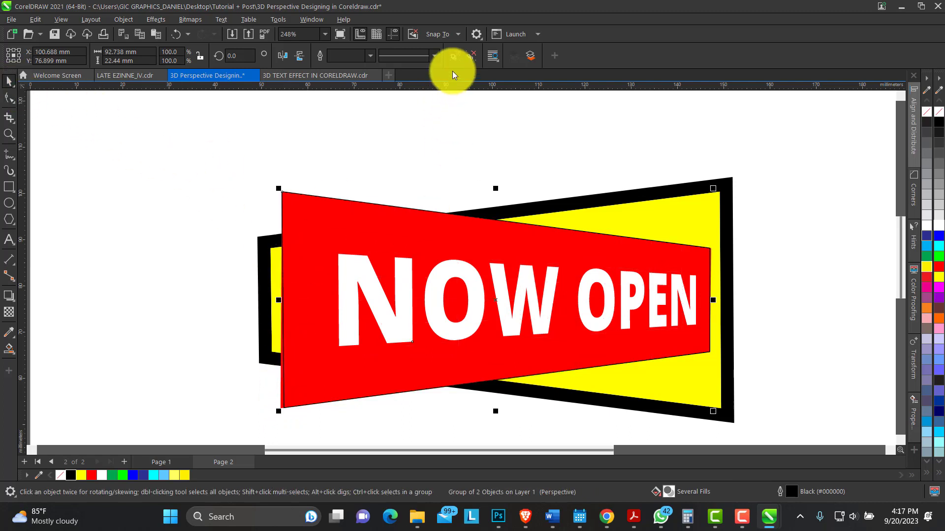
Step: Ungroup the perspective group and delete the outlined rectangle, keeping the text
click(452, 58)
click(378, 233)
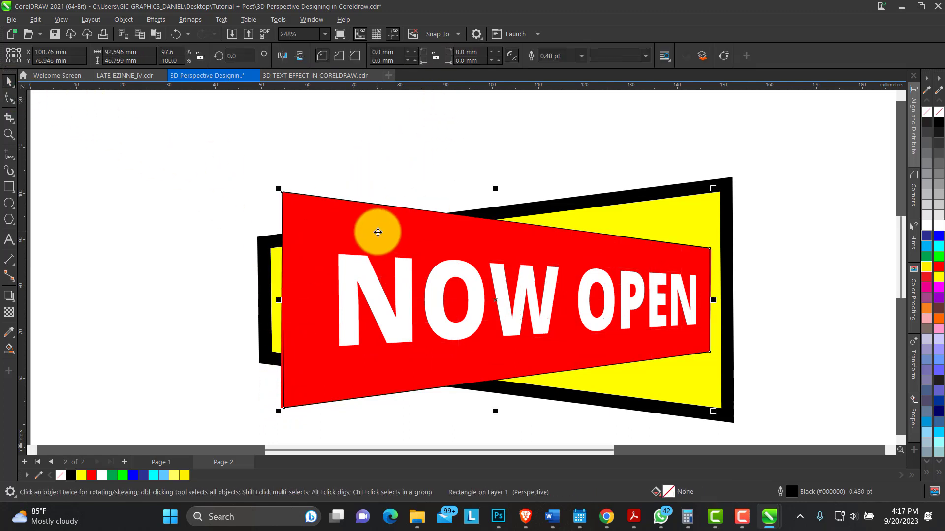
key(Escape)
Step: Add a drop shadow to the NOW OPEN text, offset about 1.2 mm left and 1.7 mm down
click(360, 268)
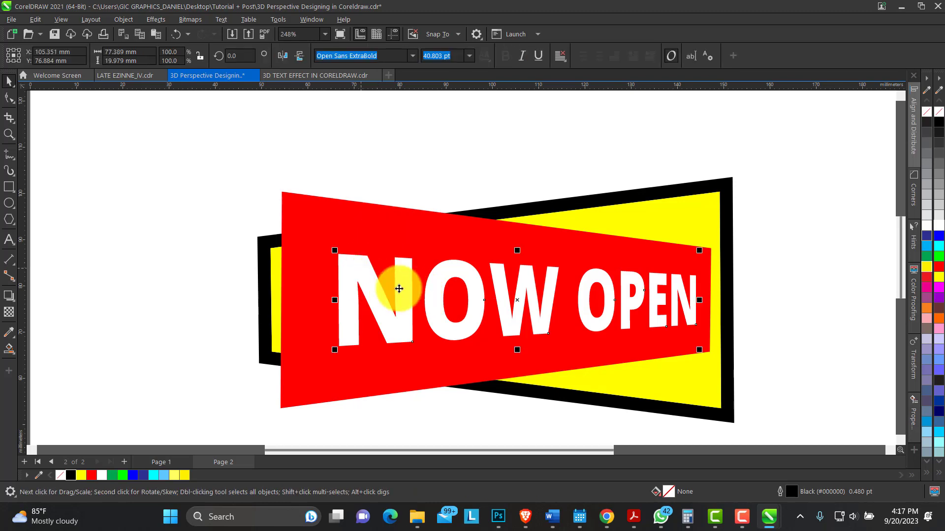
click(41, 307)
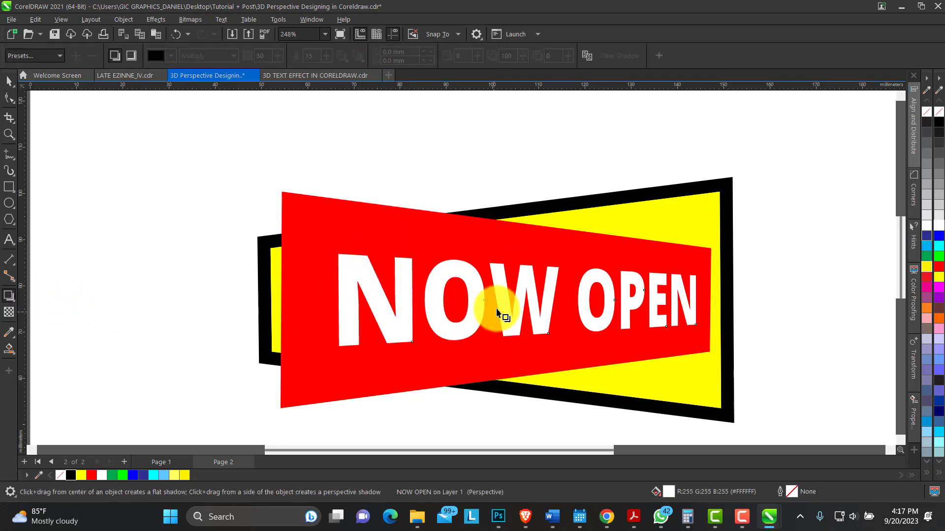
drag(505, 299, 481, 350)
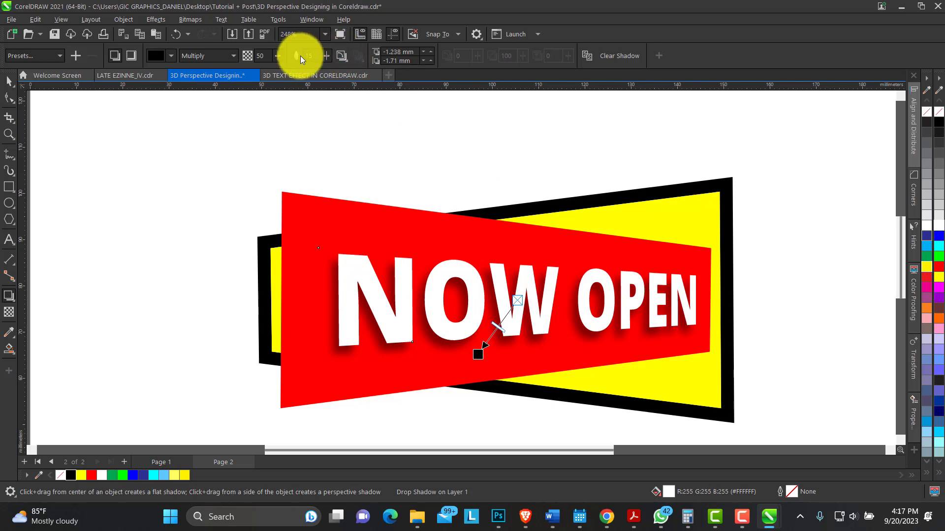
Step: Set the NOW OPEN text's drop shadow opacity to 60 and its feathering to 10, trying a feathering of 30 first
double_click(260, 55)
text(60)
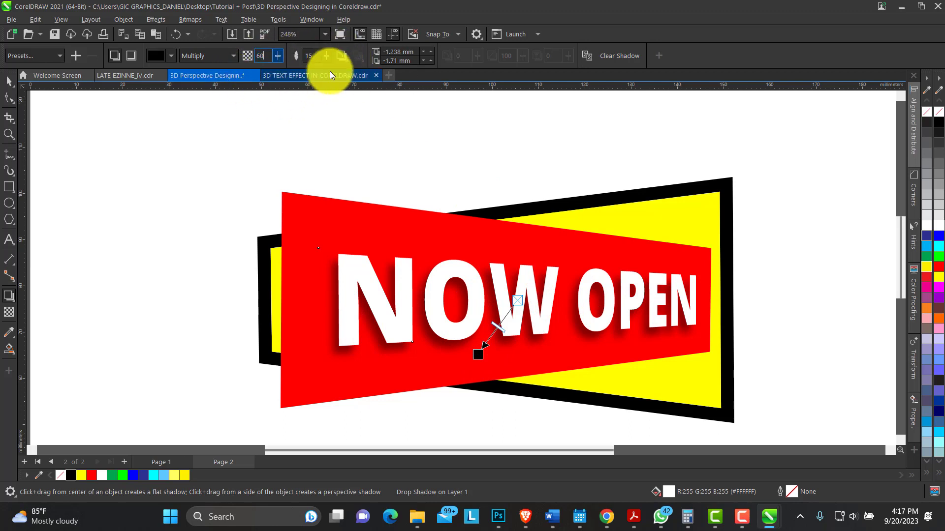
double_click(313, 56)
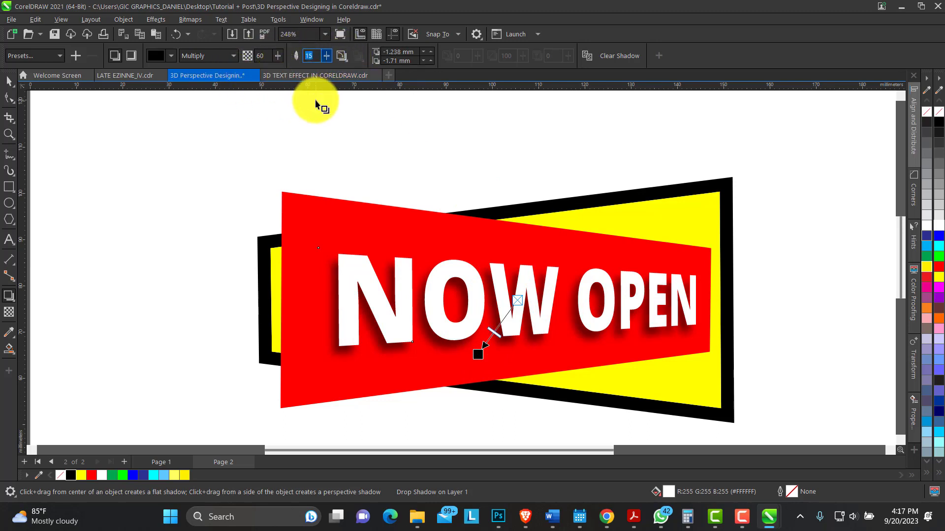
key(Return)
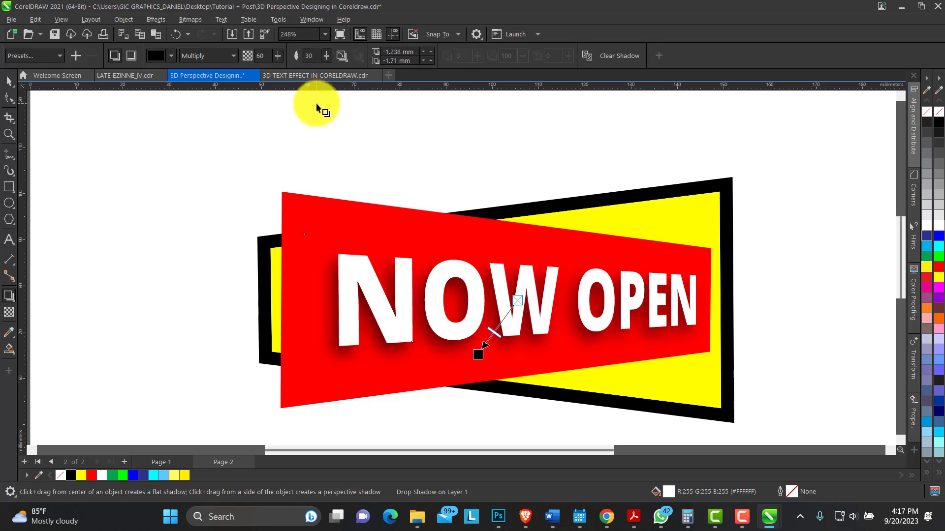
double_click(310, 56)
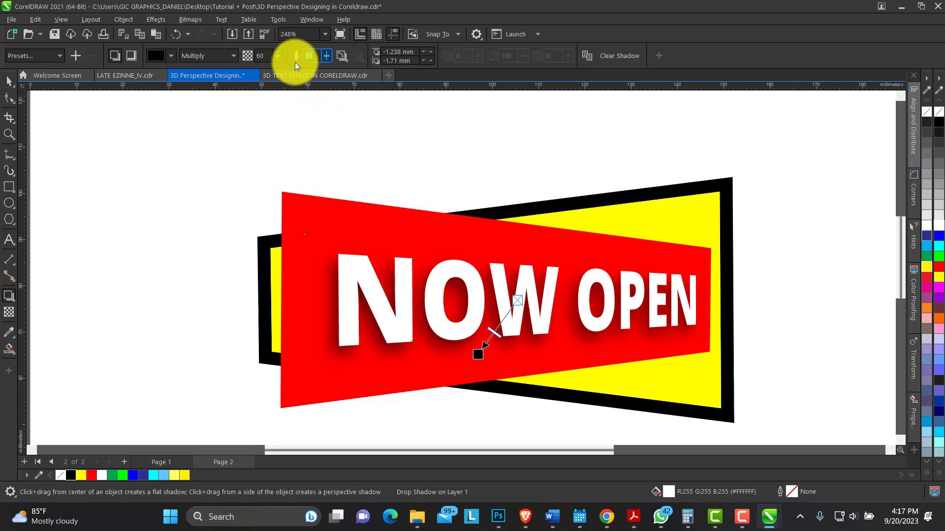
text(10)
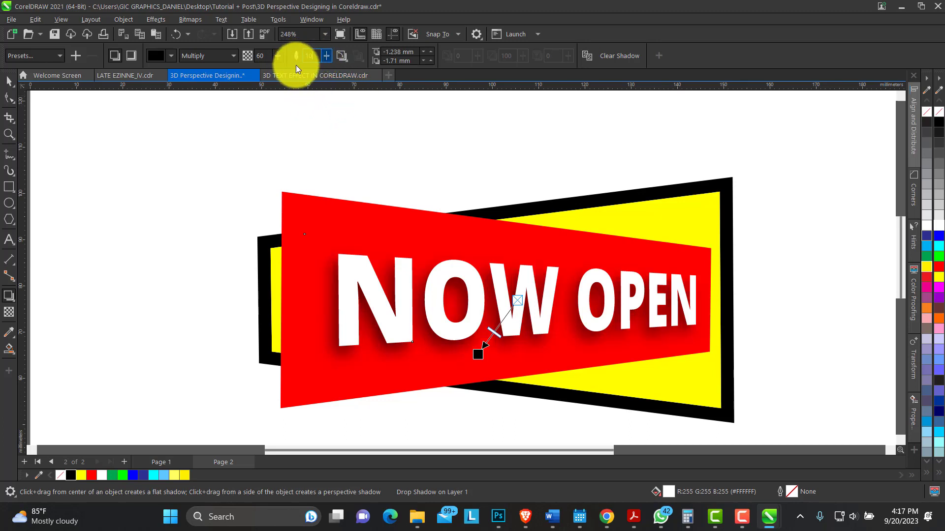
key(Return)
click(13, 82)
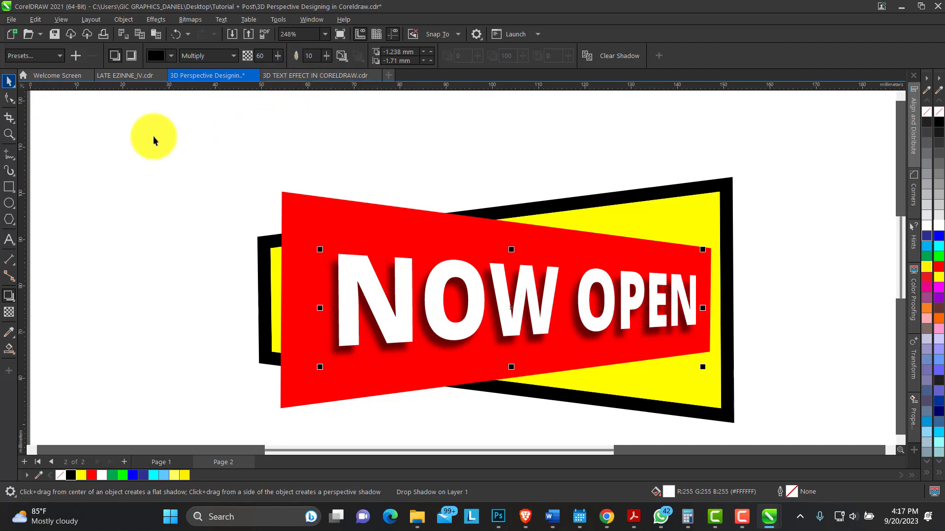
Step: Examine the whole sign on the page and check the NOW OPEN text's shadow against the red panel up close
click(9, 134)
right_click(397, 225)
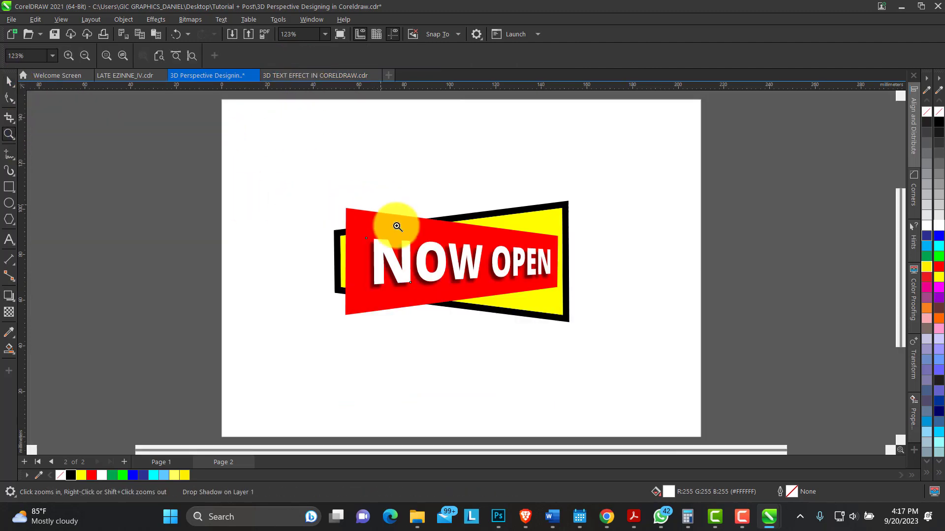
drag(275, 180, 610, 354)
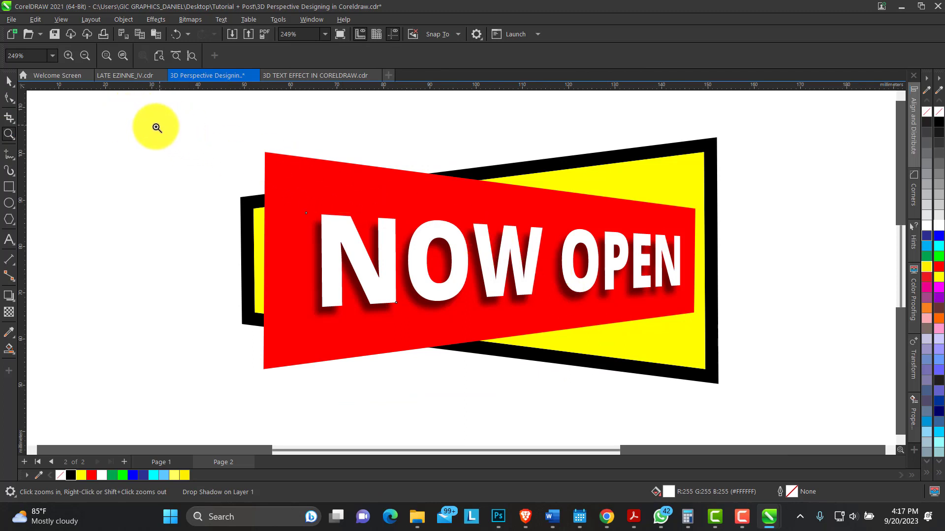
click(9, 81)
click(9, 134)
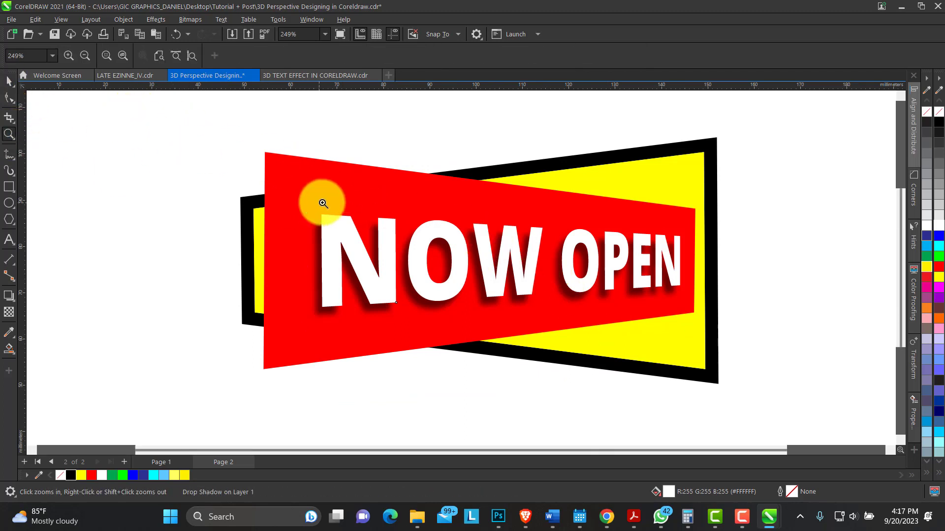
right_click(330, 194)
drag(321, 194, 580, 334)
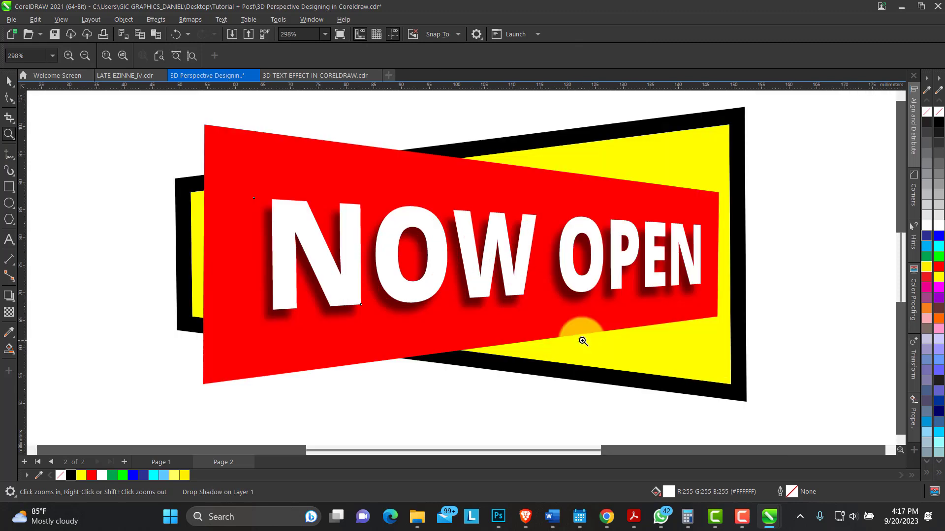